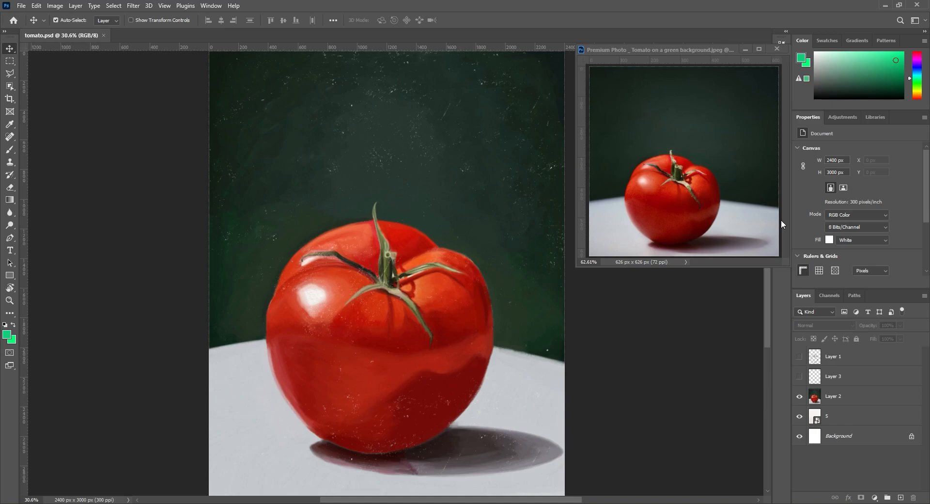
left_click_drag(790, 267, 789, 271)
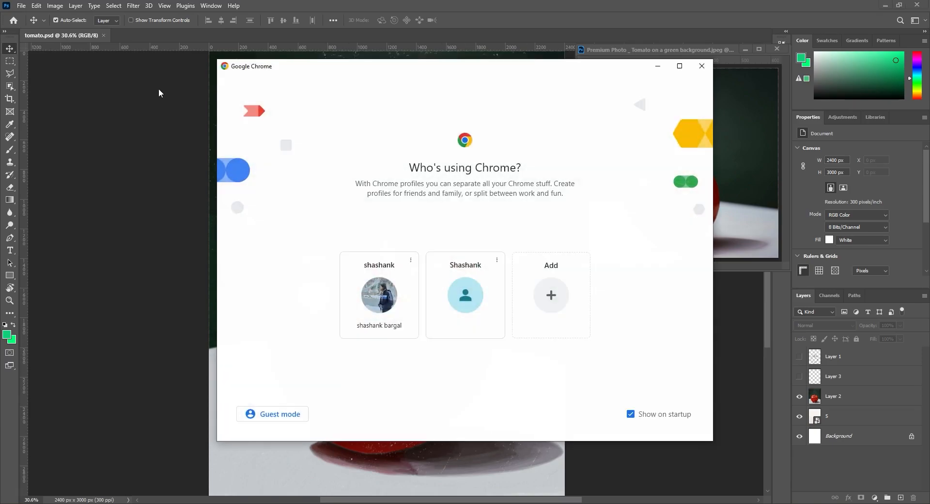
Step: Switch to Google Chrome with the first existing user profile and search the web for "pureref"
left_click(371, 288)
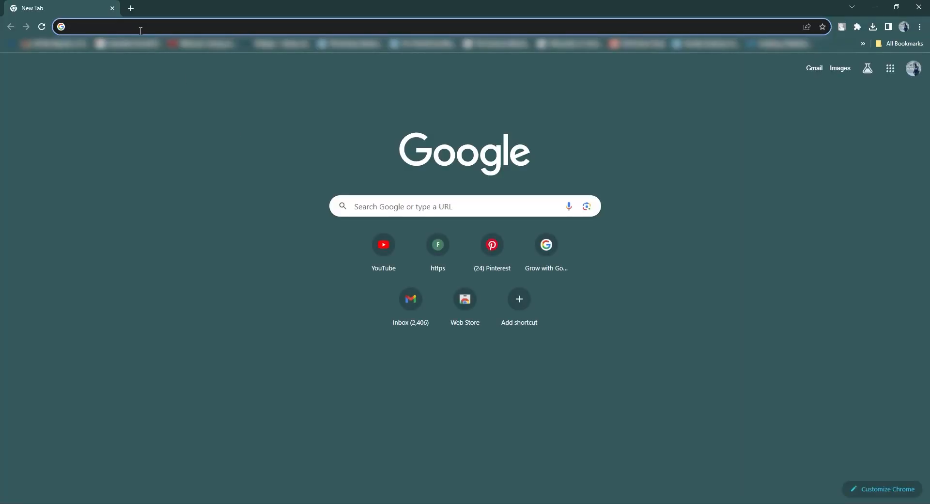
type("pureref")
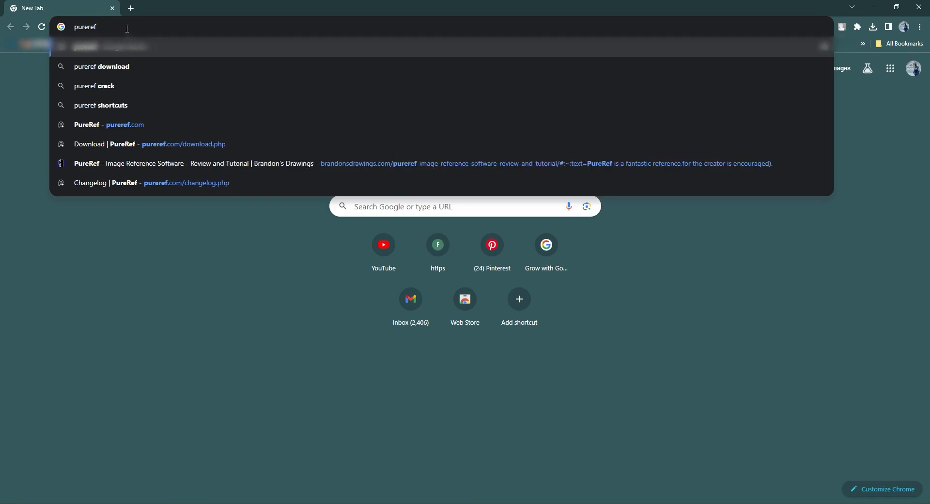
key("Return")
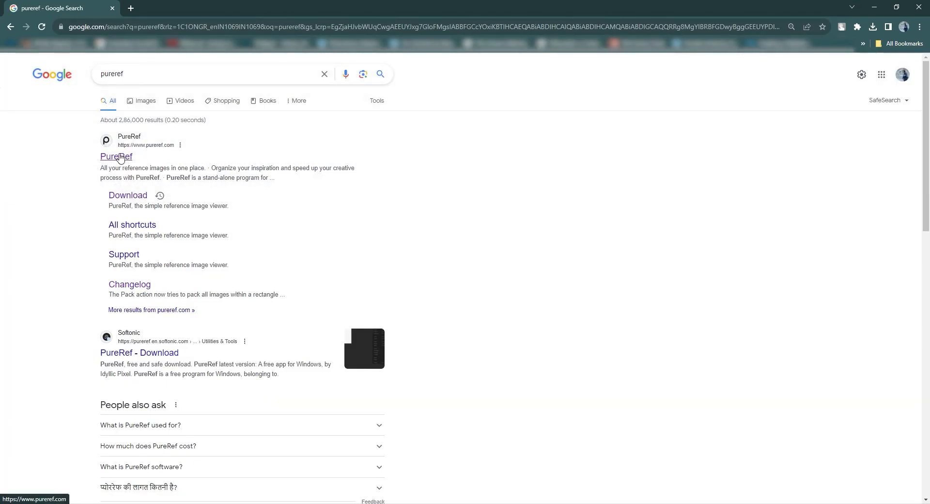
Step: Open the official PureRef website from the search results and go to its download page
left_click(119, 156)
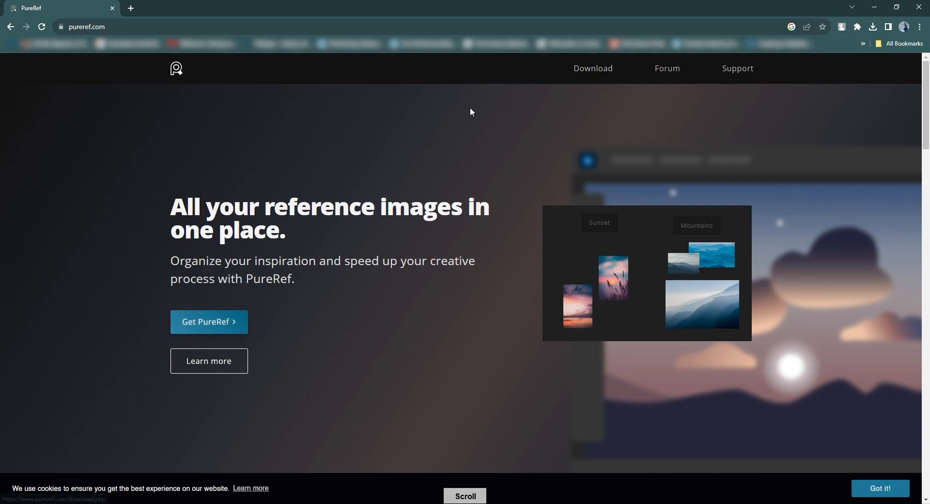
left_click(207, 327)
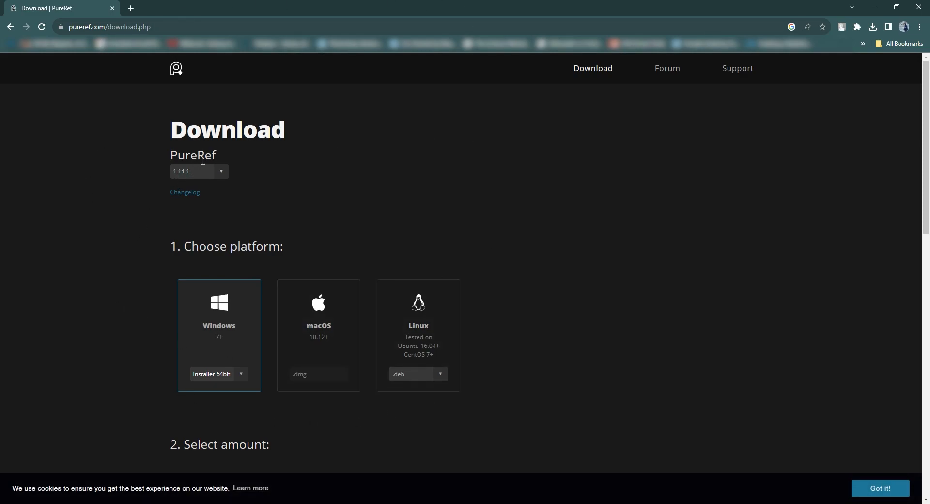
Step: Review the available PureRef versions, the platform choices and the Windows installer types on the download page
left_click(215, 176)
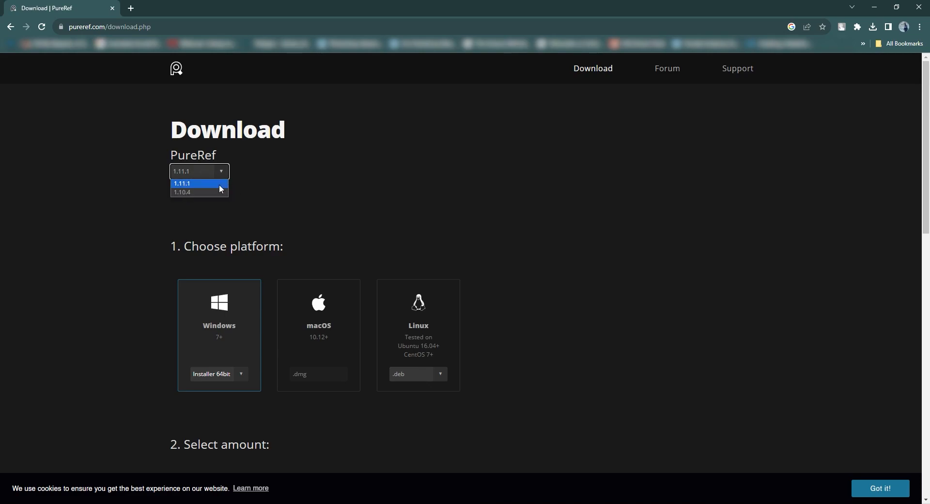
left_click(254, 193)
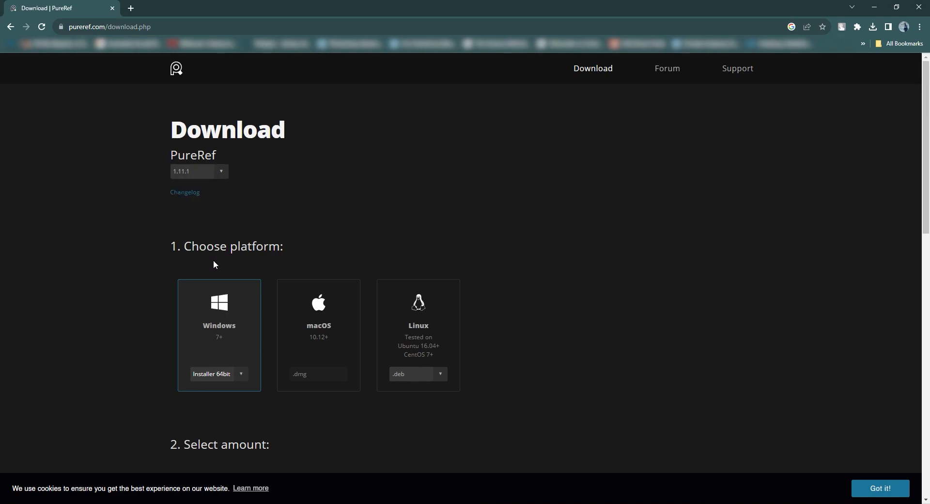
left_click_drag(181, 250, 279, 249)
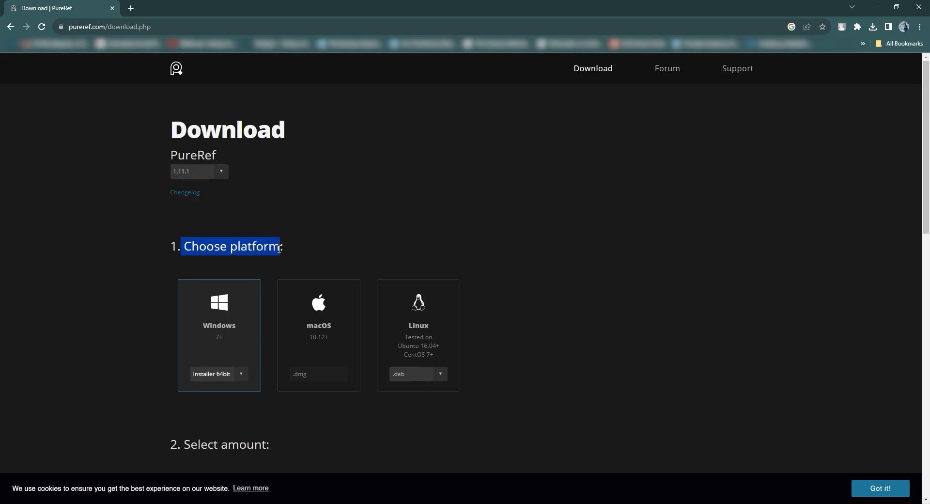
left_click(340, 249)
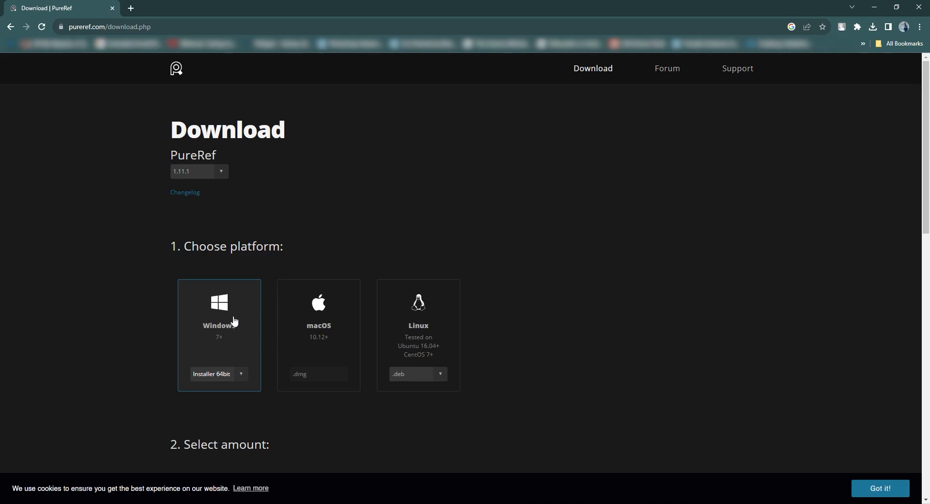
scroll(270, 315, "down", 1)
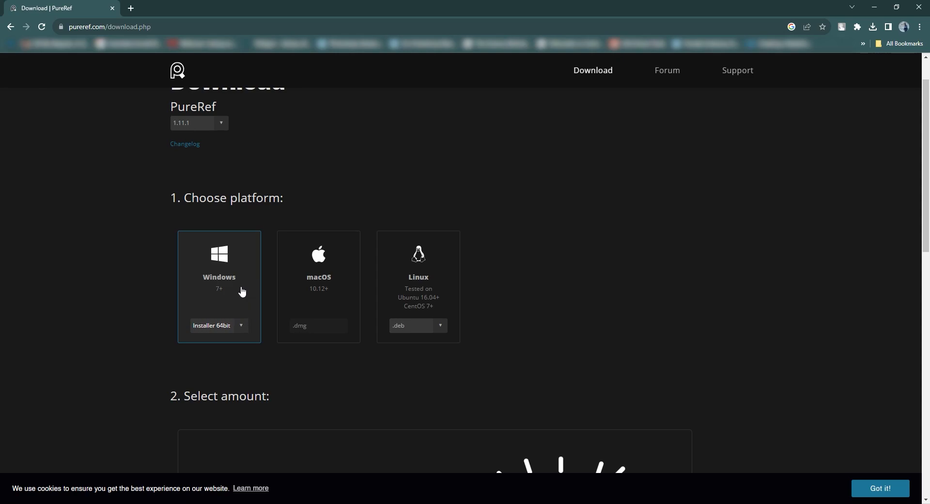
left_click(244, 328)
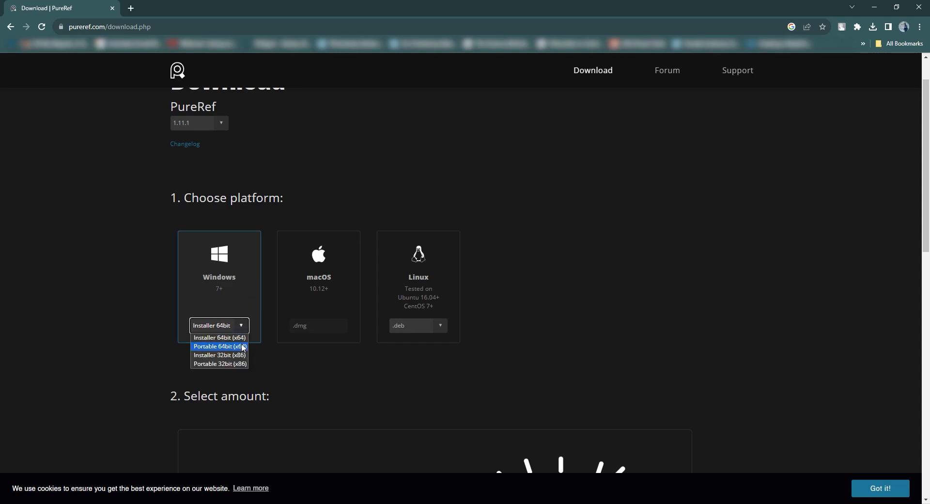
left_click(146, 337)
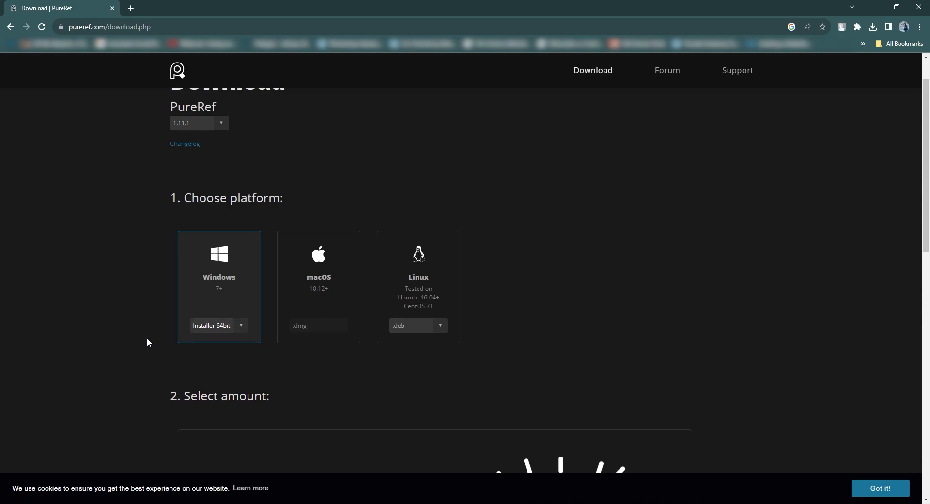
Step: Choose a custom contribution amount for PureRef and set it to 0
scroll(155, 339, "down", 2)
scroll(170, 339, "down", 1)
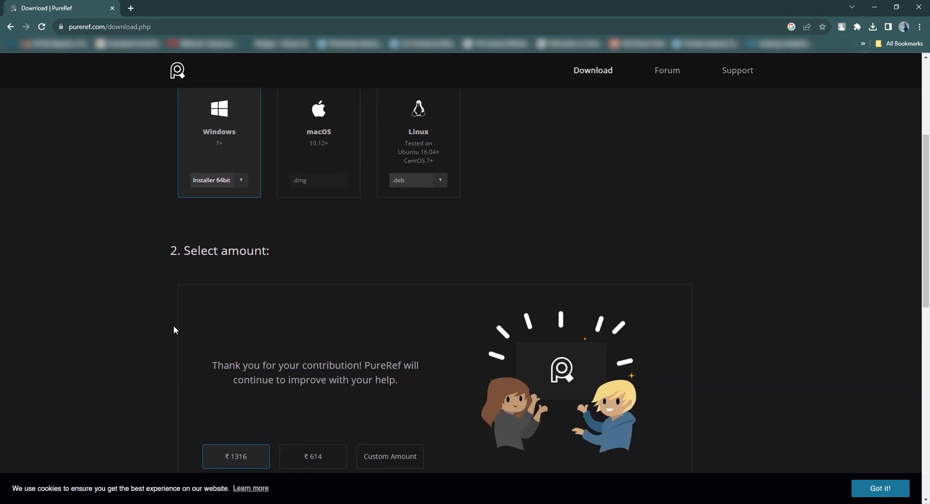
left_click_drag(183, 257, 269, 244)
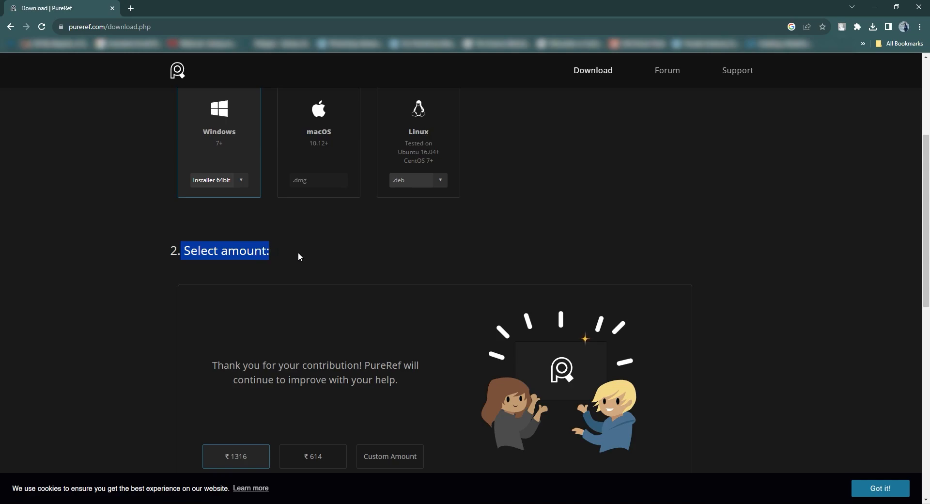
left_click(336, 313)
scroll(346, 334, "down", 1)
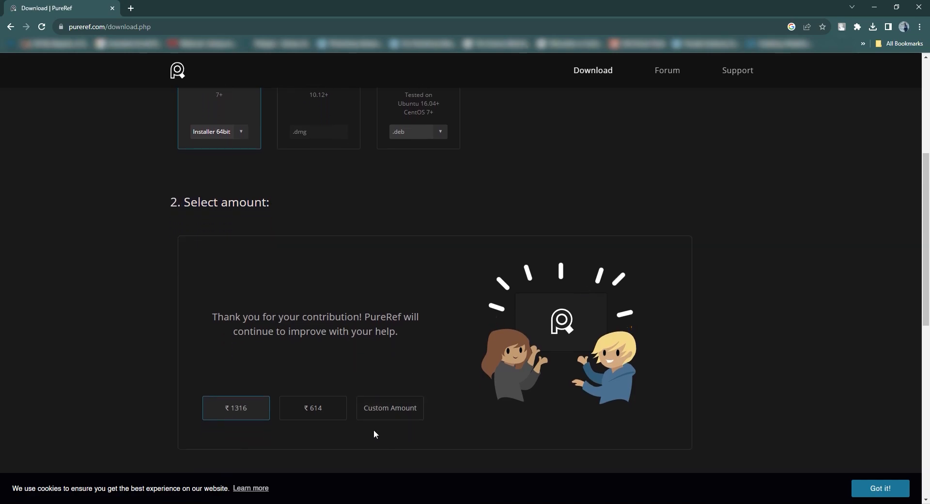
left_click(392, 412)
left_click_drag(407, 408, 388, 408)
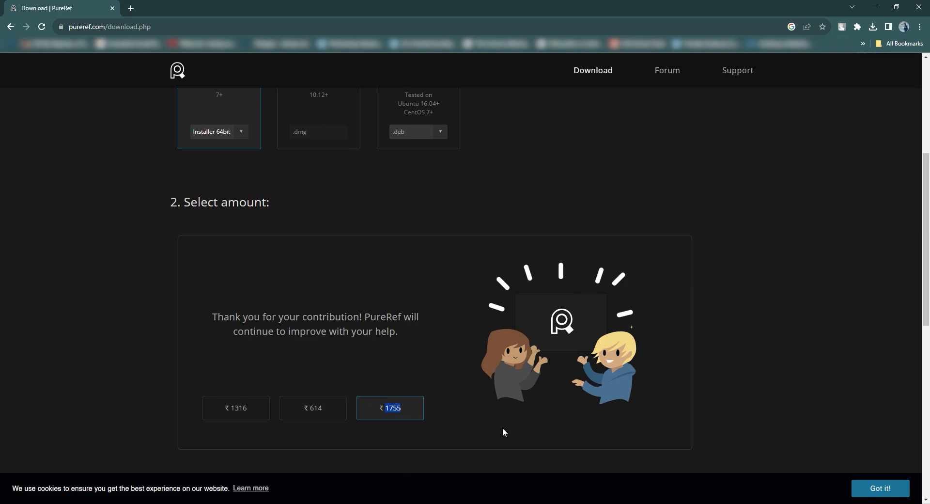
key("BackSpace")
scroll(484, 363, "down", 6)
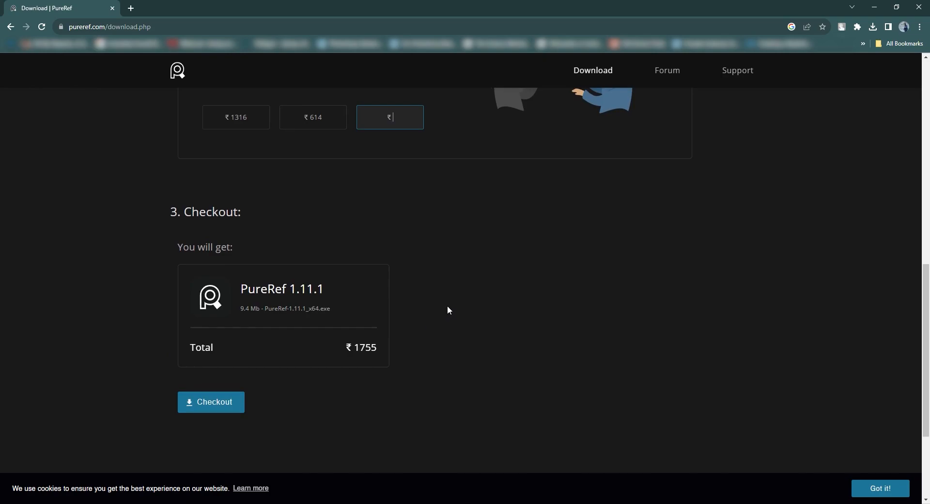
scroll(409, 310, "up", 3)
scroll(408, 252, "down", 2)
type("0")
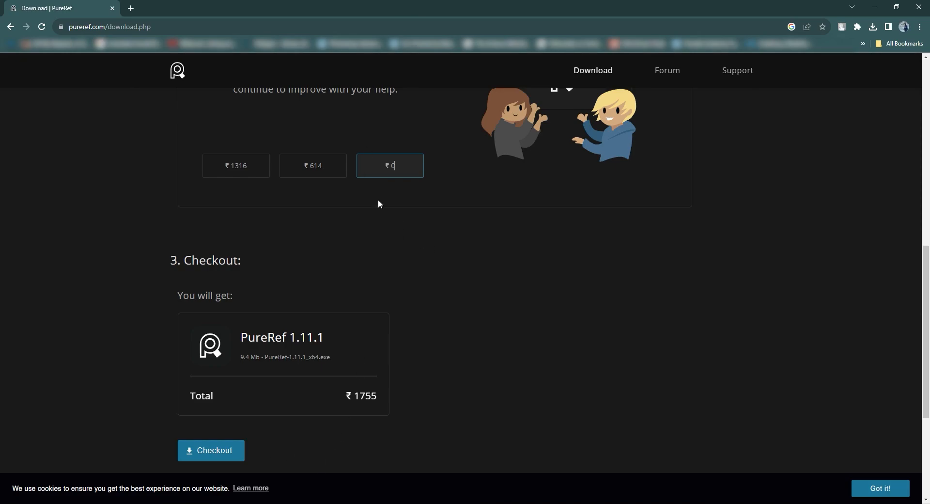
Step: Download the free PureRef 1.11.1 64-bit Windows installer and check it in the browser's recent downloads
left_click_drag(184, 261, 289, 262)
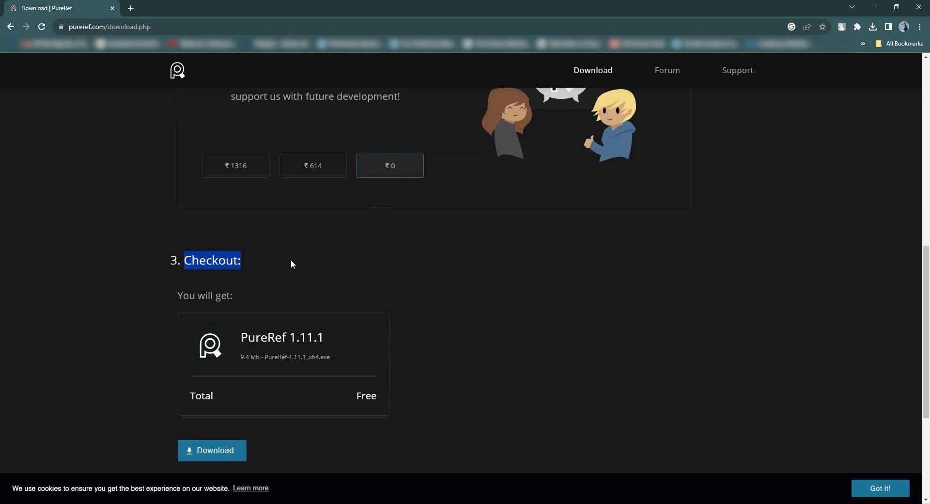
left_click(329, 423)
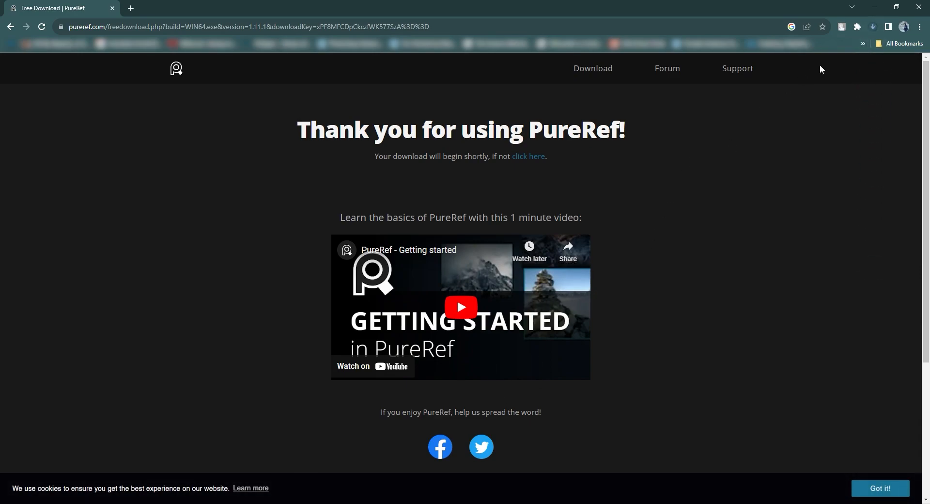
left_click(872, 27)
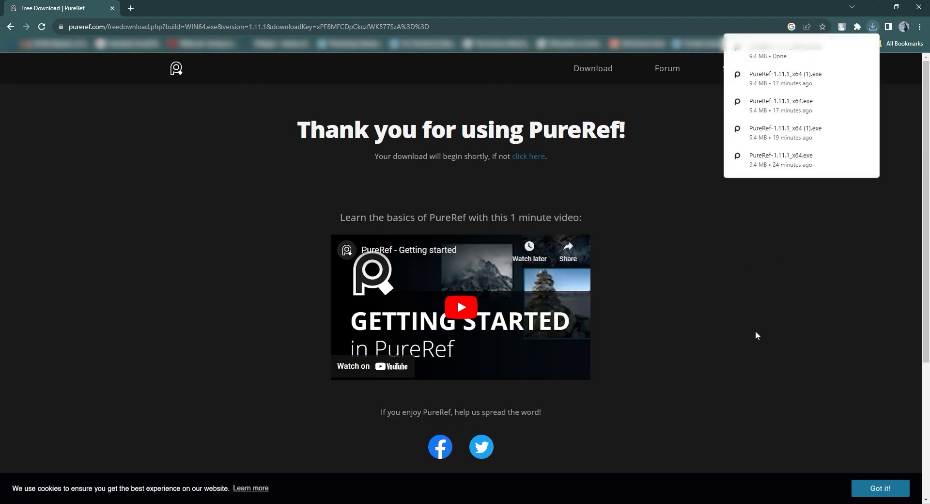
left_click(723, 346)
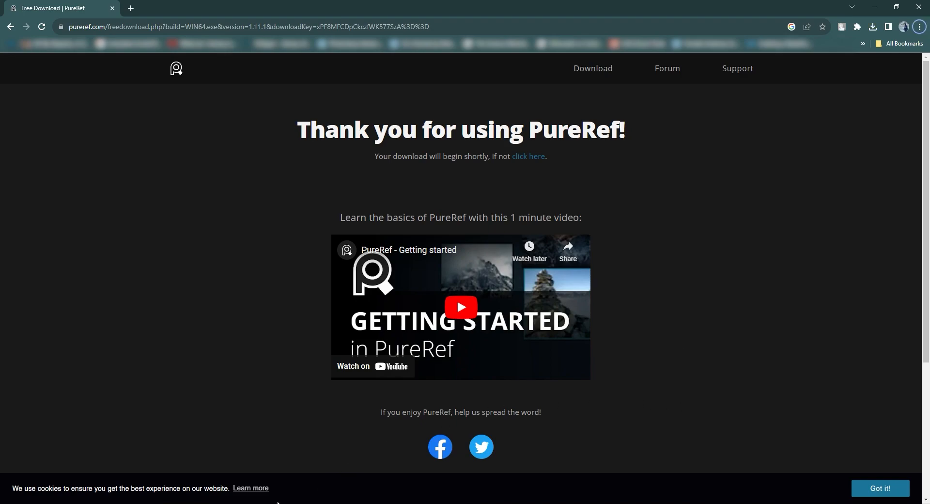
Step: Open the Downloads folder in File Explorer and run the PureRef-1.11.1_x64 installer, allowing it to make changes to the device
key("super+e")
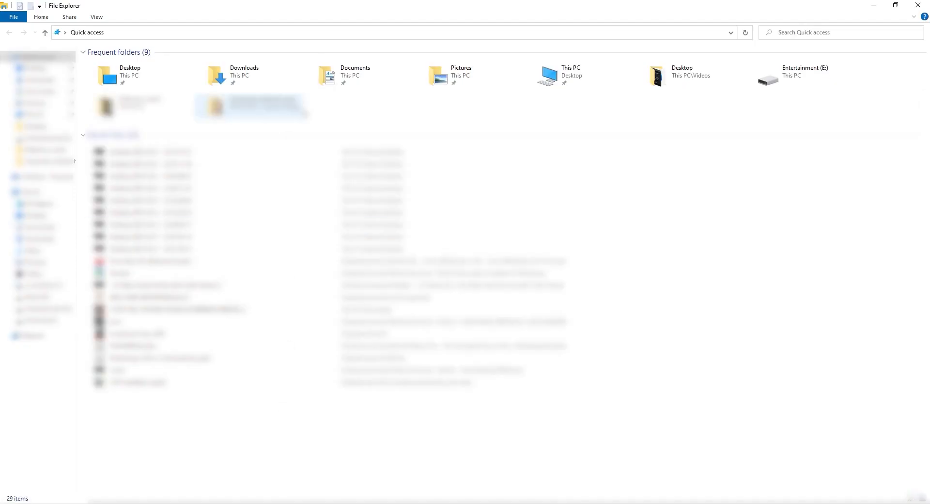
left_click(269, 75)
double_click(268, 74)
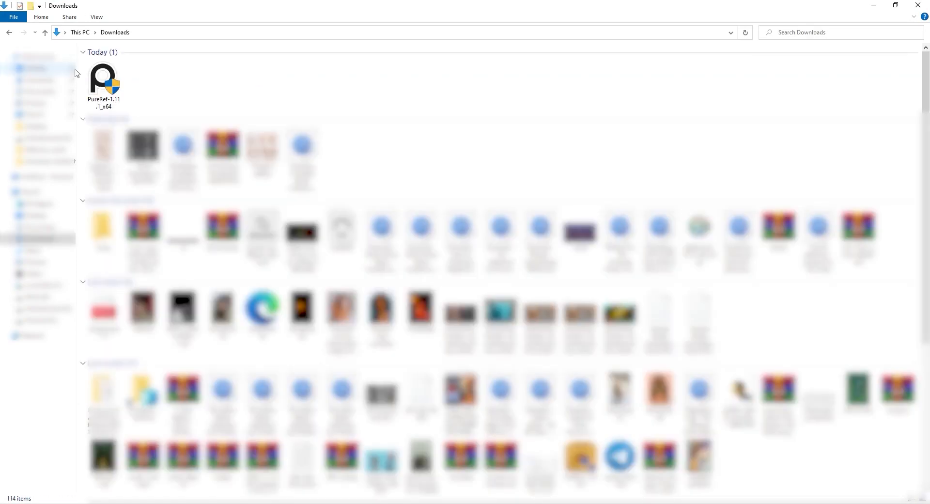
double_click(106, 80)
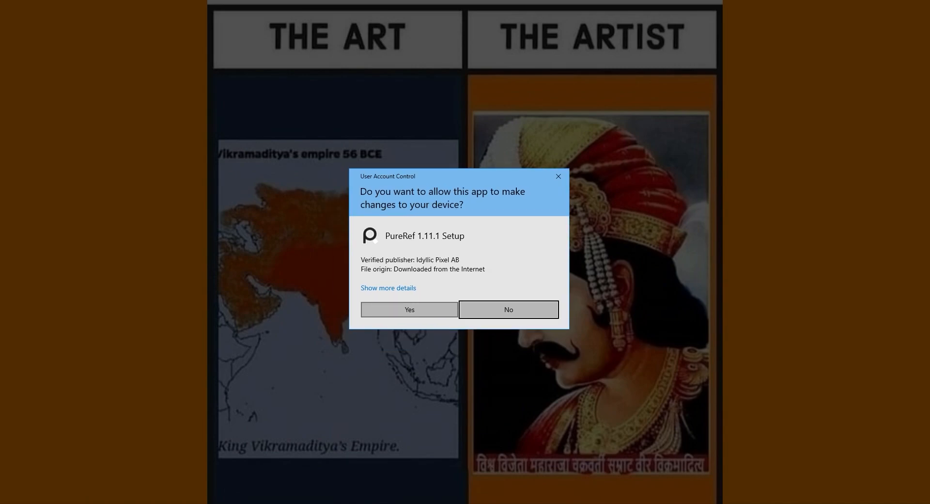
left_click(410, 310)
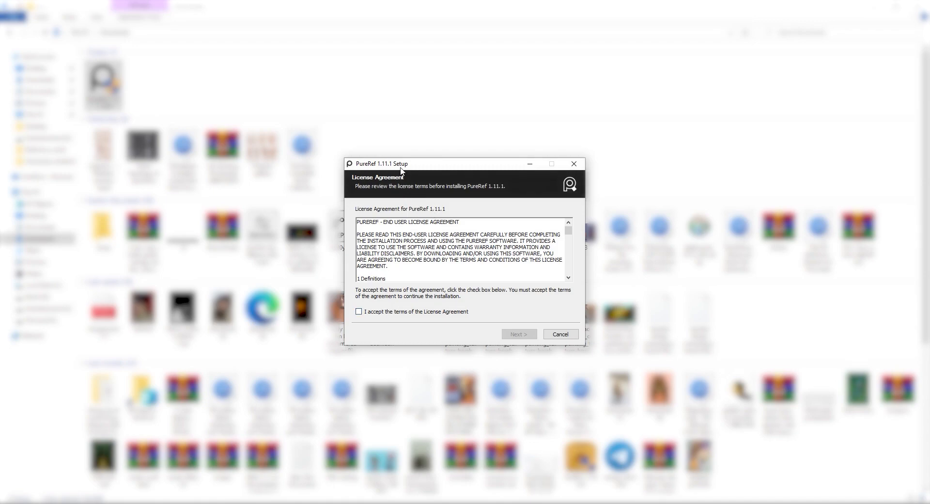
Step: Accept the PureRef license agreement and keep C:\Program Files\PureRef as the destination folder
left_click_drag(430, 144, 404, 146)
left_click(378, 290)
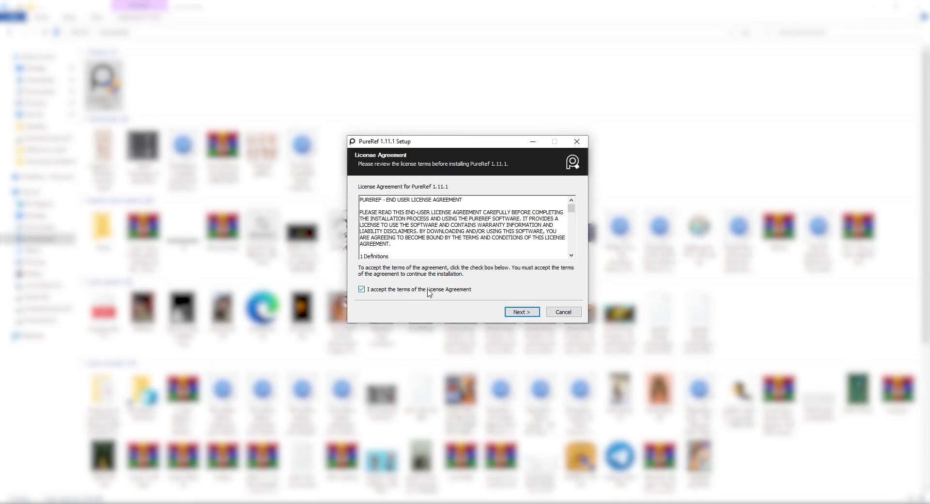
left_click(513, 312)
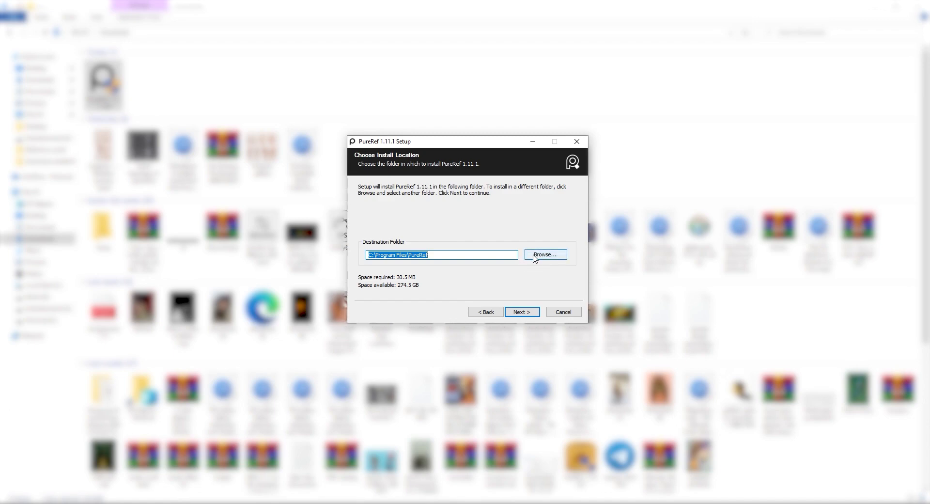
left_click(436, 257)
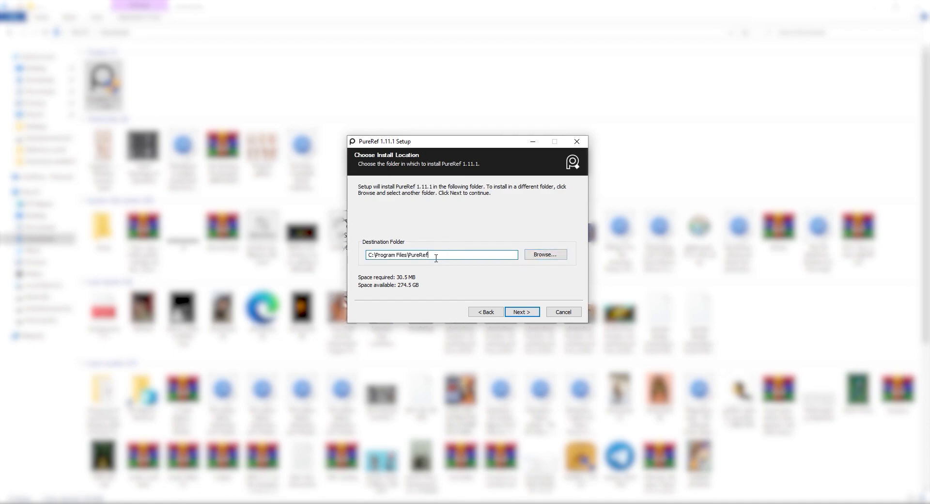
left_click(521, 312)
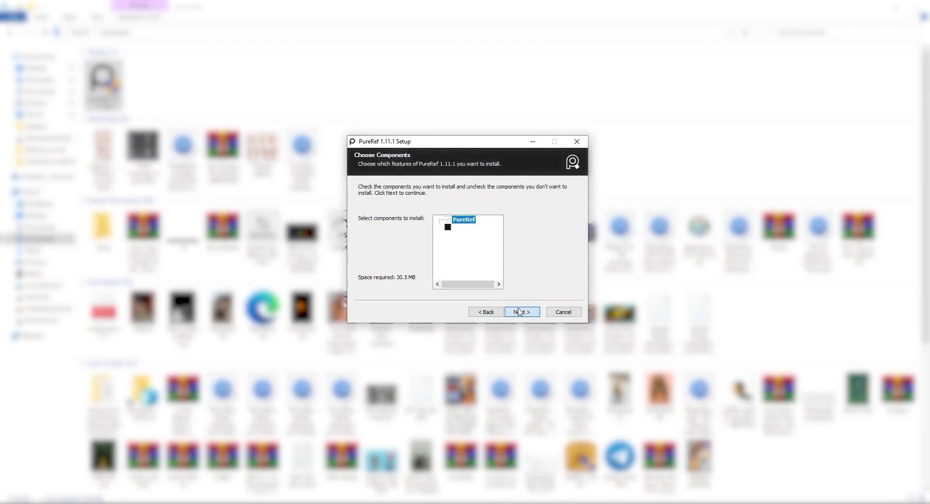
Step: Install PureRef with the default components and finish the setup with Start PureRef enabled
left_click(515, 316)
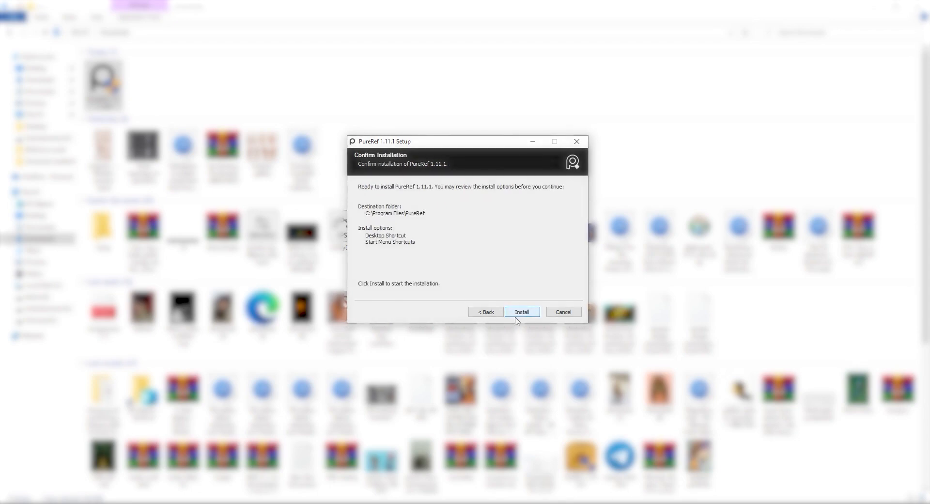
left_click(518, 314)
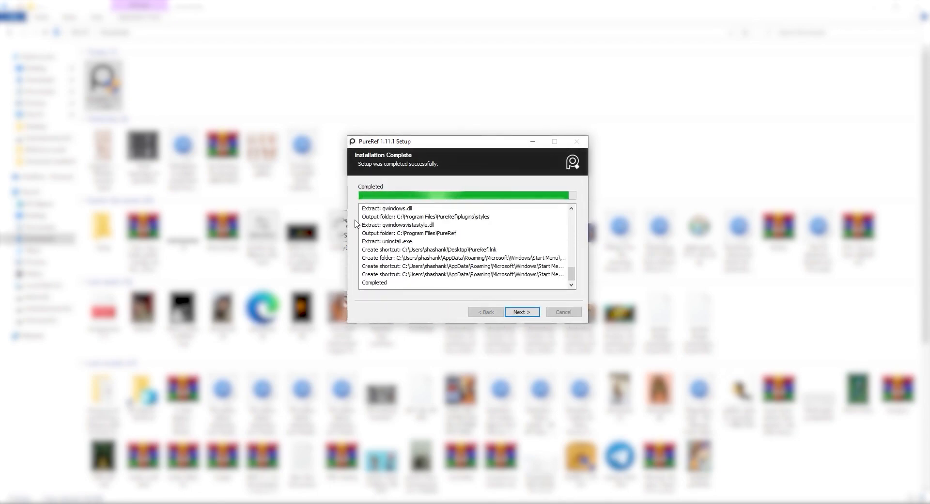
left_click(522, 317)
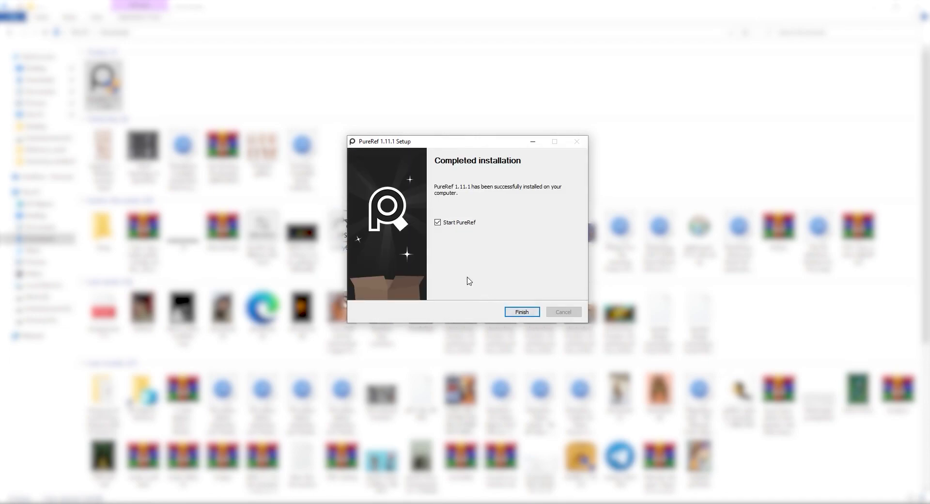
left_click(522, 313)
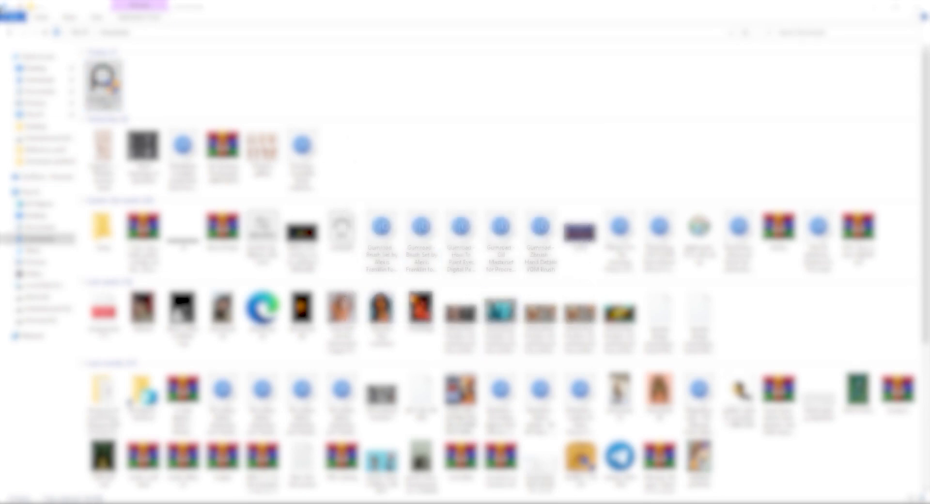
Step: Finish the first-time setup with local images embedded in save files and autosaving disabled
left_click_drag(418, 224, 449, 193)
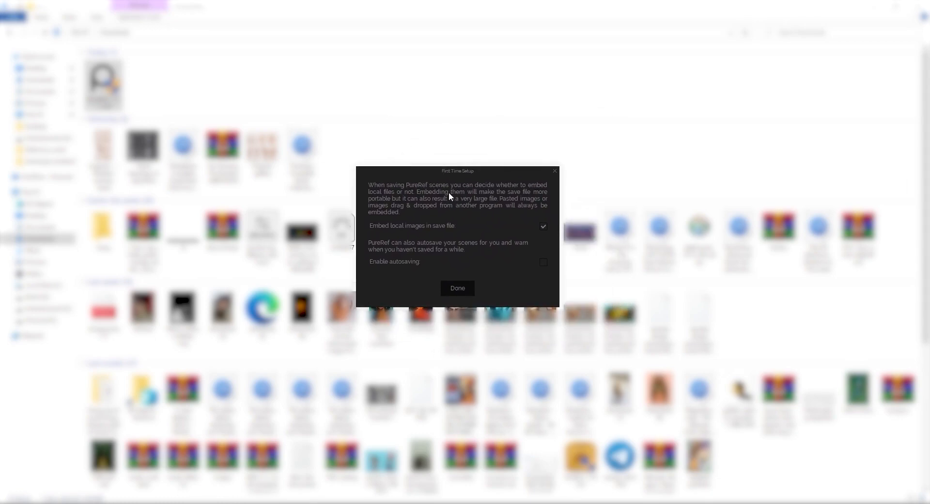
left_click(457, 288)
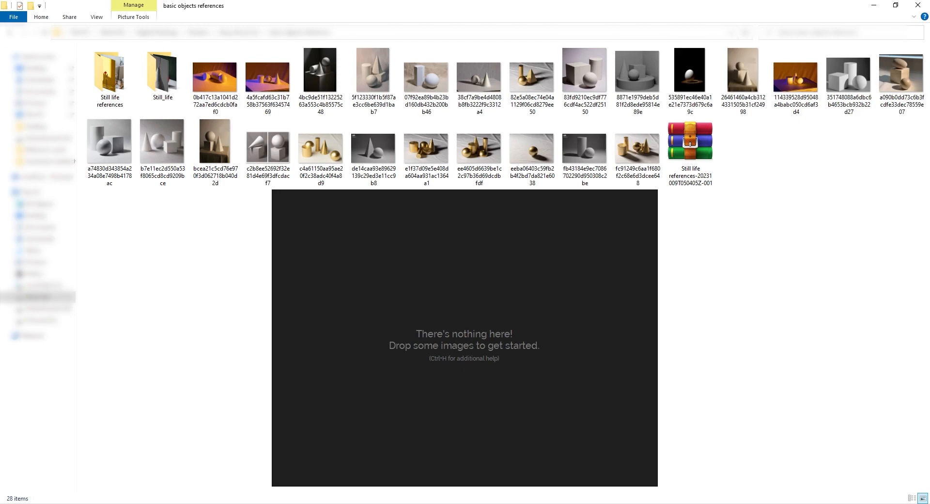
Step: Move the empty PureRef window around the desktop by its canvas
left_click_drag(494, 317, 760, 310)
left_click_drag(840, 310, 160, 193)
left_click_drag(168, 241, 354, 358)
left_click_drag(235, 354, 491, 280)
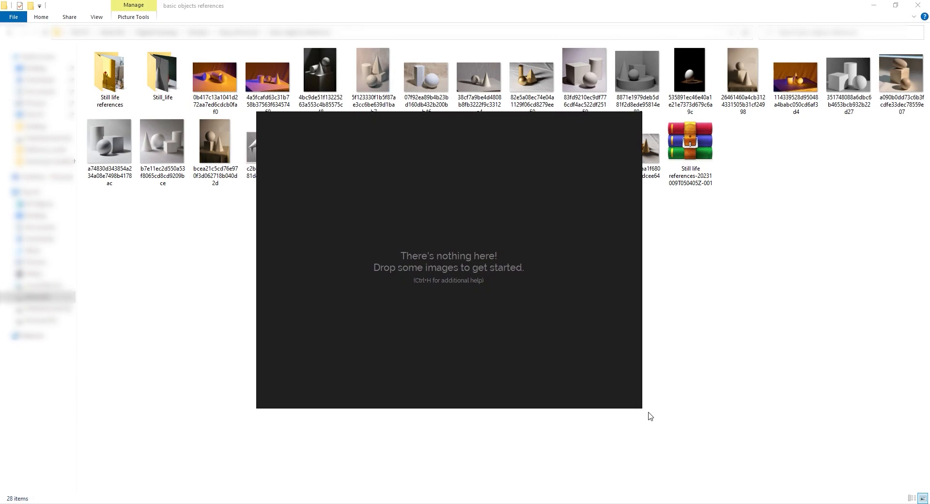
Step: Resize the empty PureRef window from its corner and place it below the thumbnails of the basic objects references folder
left_click_drag(640, 407, 657, 421)
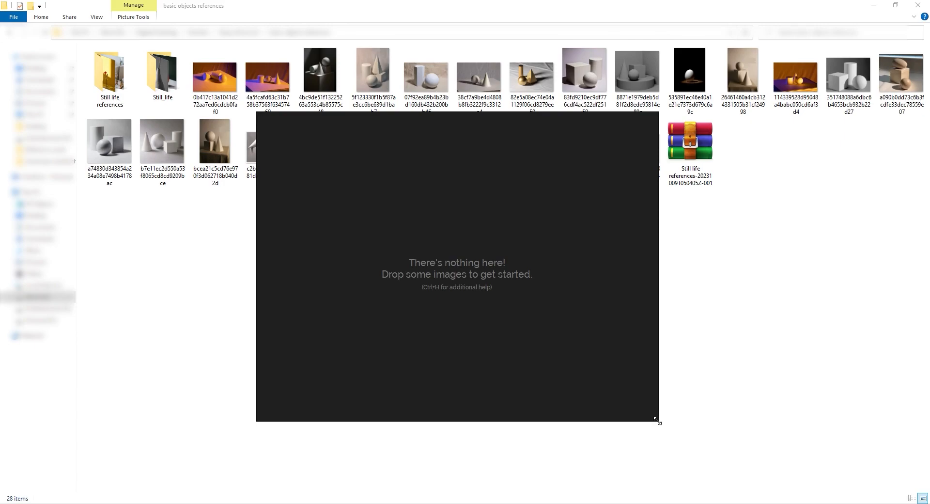
mouse_move(659, 422)
left_mouse_down()
mouse_move(696, 446)
mouse_move(660, 414)
left_mouse_up()
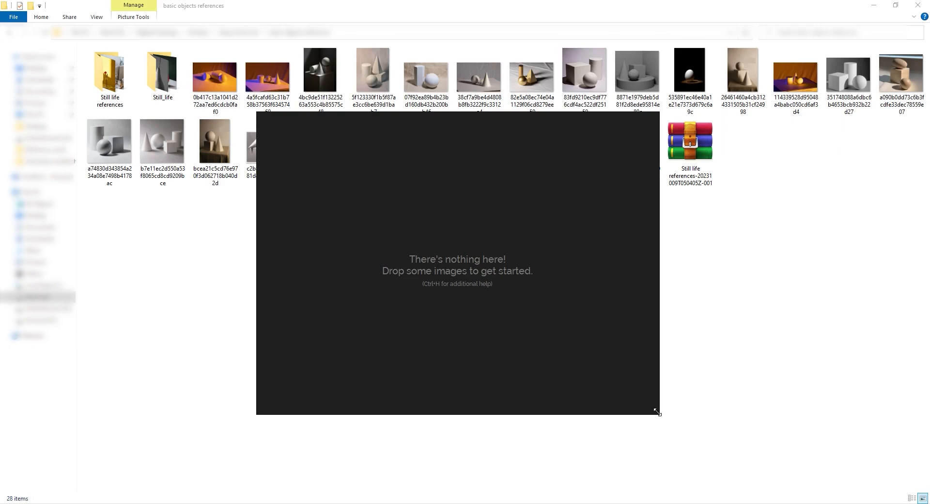
left_click_drag(658, 416, 557, 295)
left_click_drag(487, 223, 551, 311)
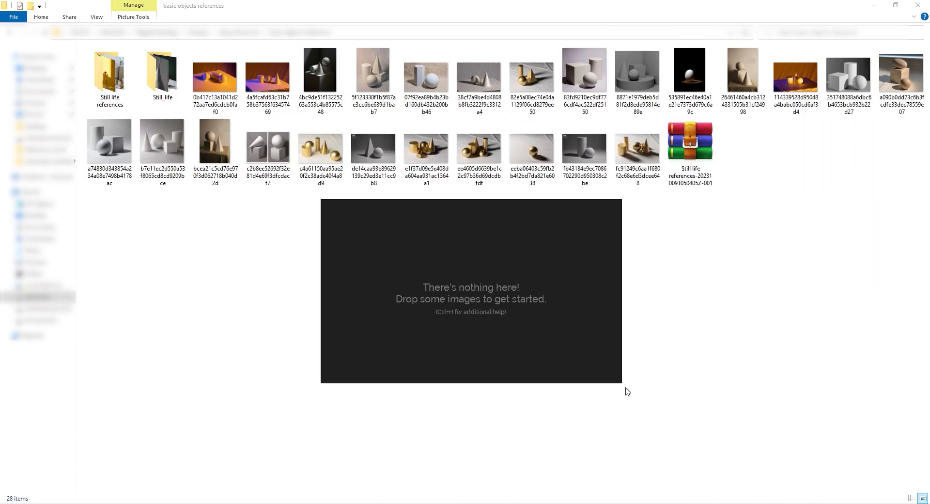
left_click_drag(618, 382, 667, 455)
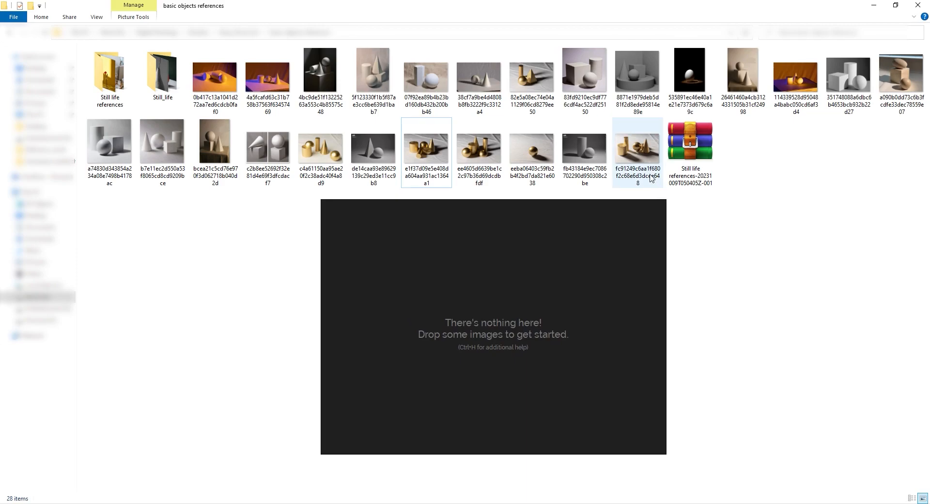
Step: Add the fc91249c gold shapes image and the other ten images in its row of the folder to the PureRef canvas
left_click_drag(644, 159, 415, 266)
left_click(584, 148)
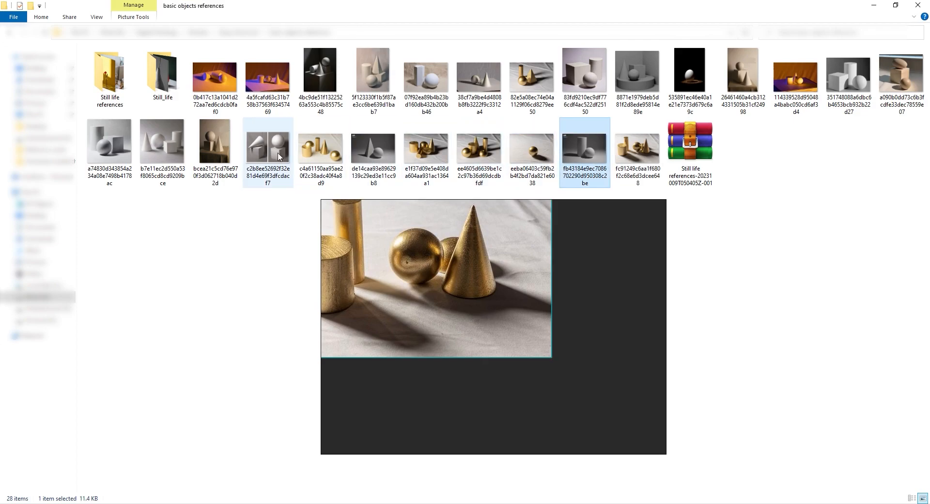
left_click(110, 146, "shift")
left_click_drag(163, 145, 595, 334)
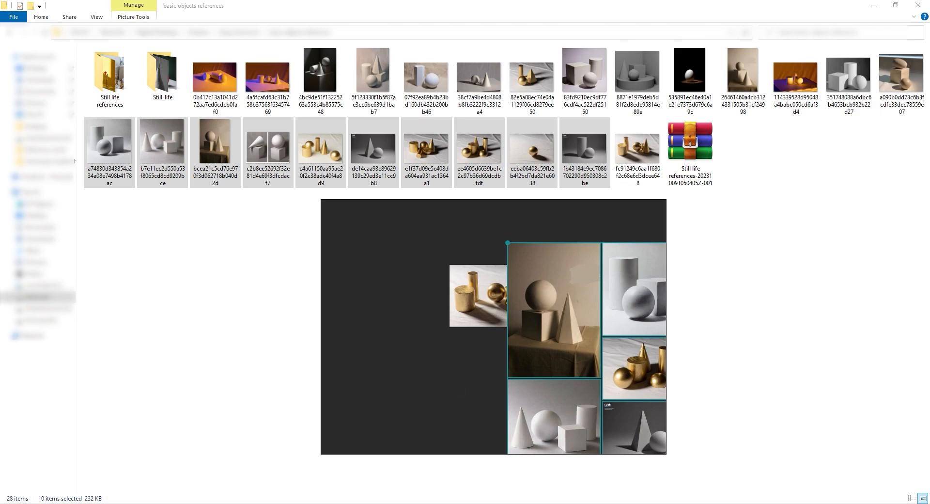
Step: Switch to Pexels in the browser and add the subway platform, autumn forest and yellow parrot photos to the PureRef canvas
left_click(298, 503)
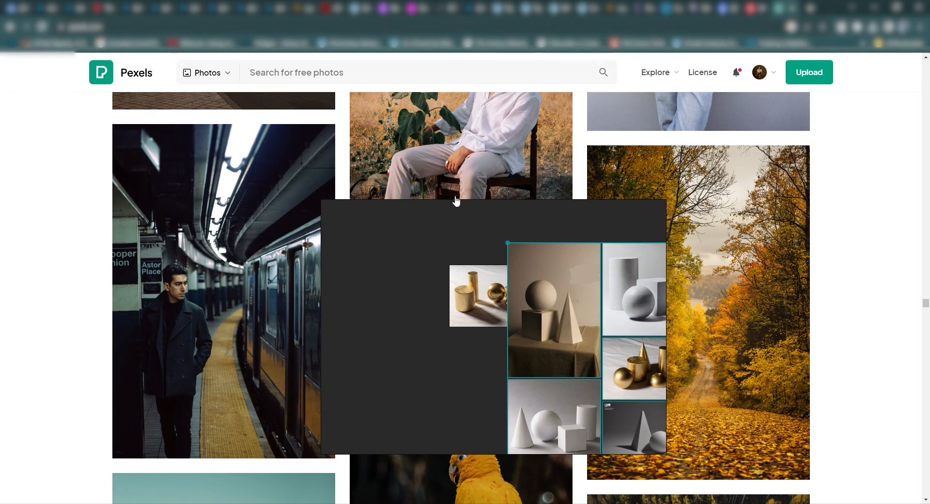
left_click_drag(152, 317, 643, 309)
scroll(329, 323, "down", 4)
left_click_drag(415, 307, 656, 228)
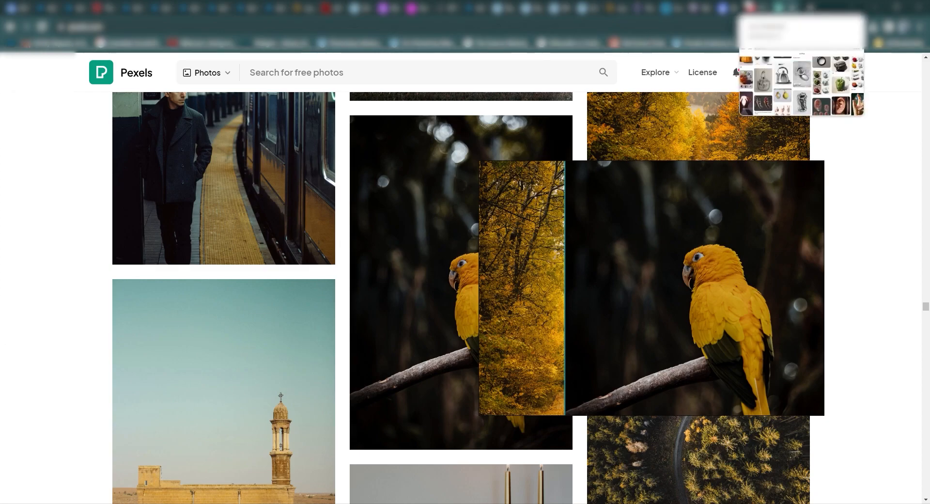
Step: Switch to Pinterest and add the kettle, teapot, pepper colour study, painted hands, Coca-Cola can and vegetable study pins to the canvas
left_click(751, 8)
left_click_drag(342, 267, 640, 244)
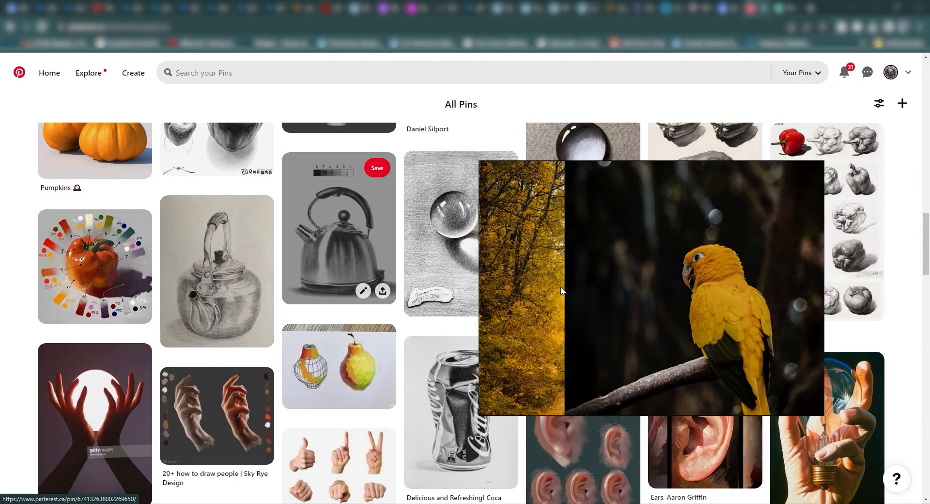
left_click_drag(211, 306, 632, 352)
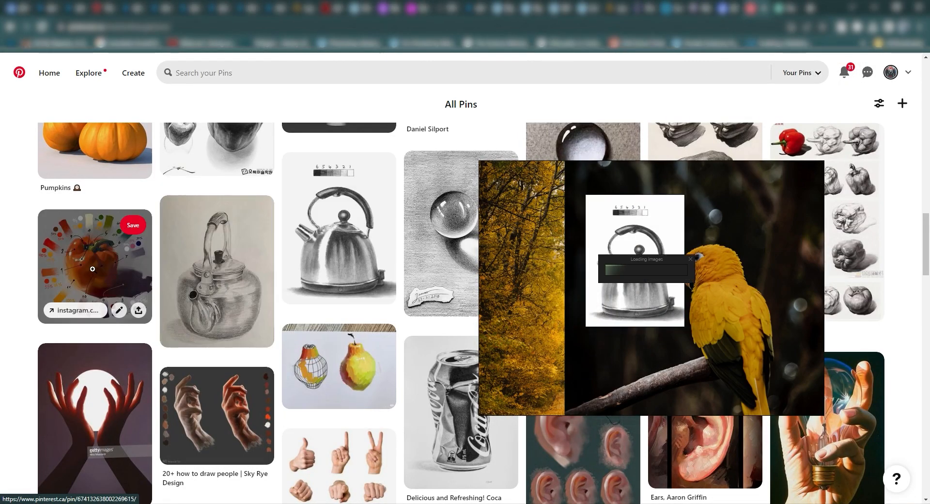
left_click_drag(95, 266, 548, 325)
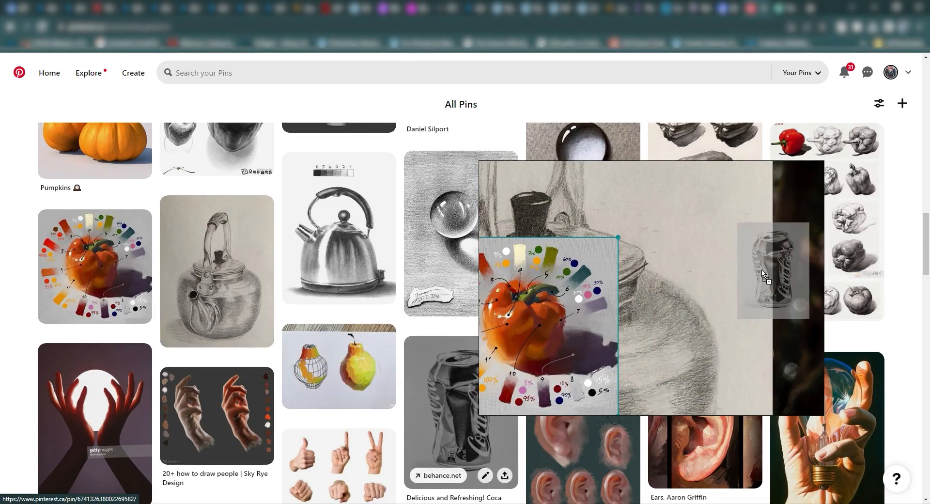
left_click_drag(202, 404, 685, 315)
left_click_drag(847, 219, 586, 240)
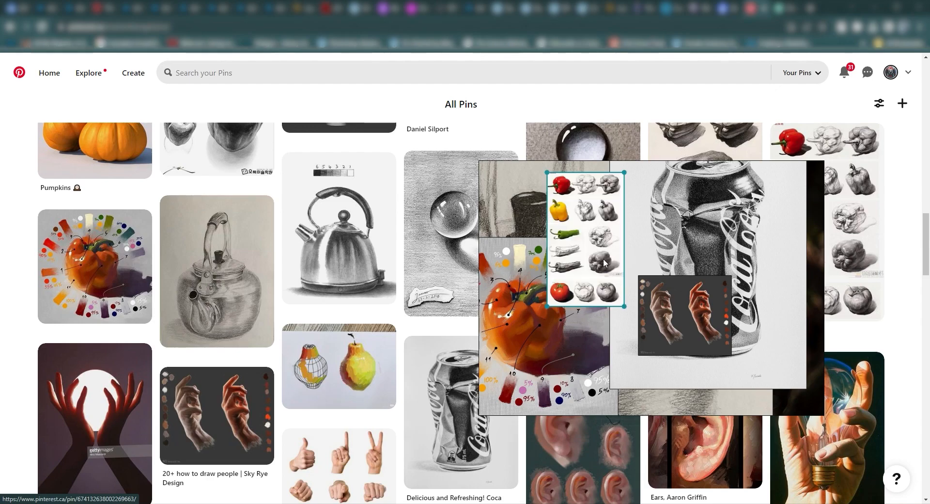
Step: Move the large teapot drawing off the overlapping images and the vegetable study sheet to the empty area above the gold shapes photos
scroll(602, 258, "down", 3)
scroll(664, 319, "down", 2)
scroll(666, 320, "up", 2)
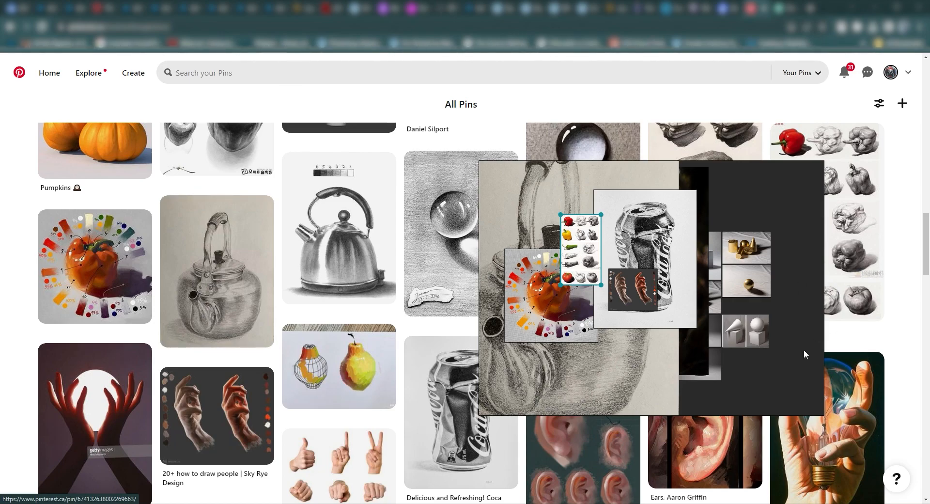
left_click(746, 369)
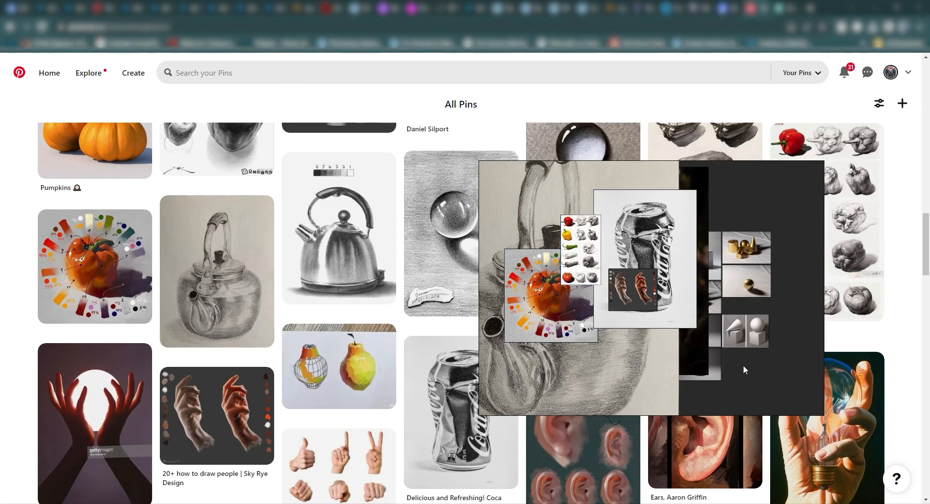
left_click(583, 251)
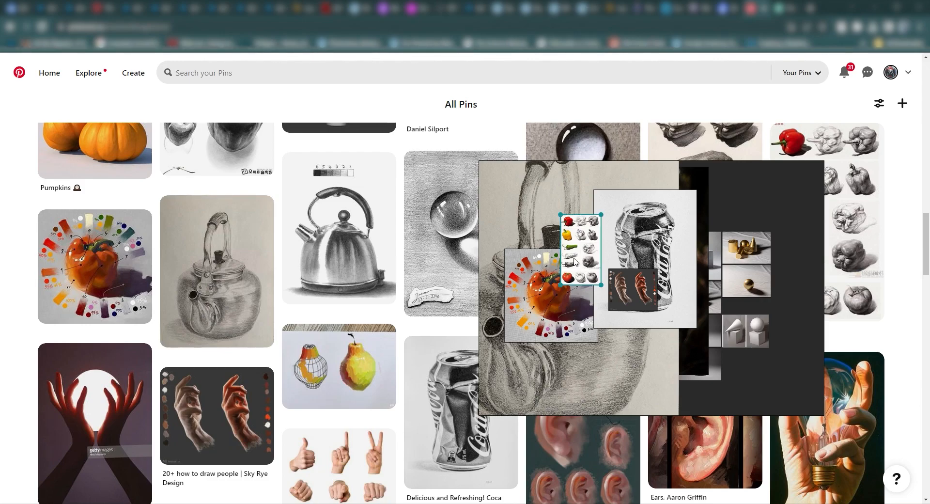
left_click_drag(559, 249, 399, 276)
left_click(570, 252)
left_click_drag(570, 253, 750, 189)
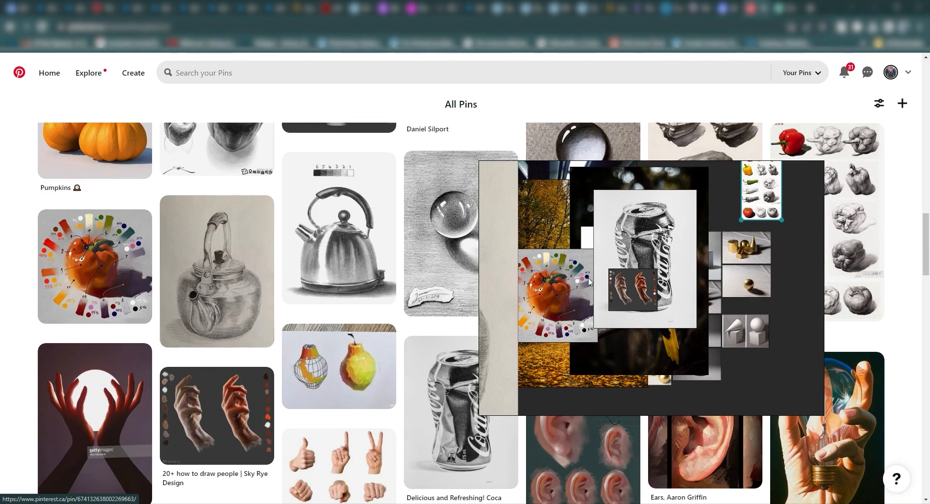
Step: Zoom in and out on the canvas to examine individual references up close and the whole collection from afar
scroll(632, 269, "up", 15)
scroll(645, 295, "down", 2)
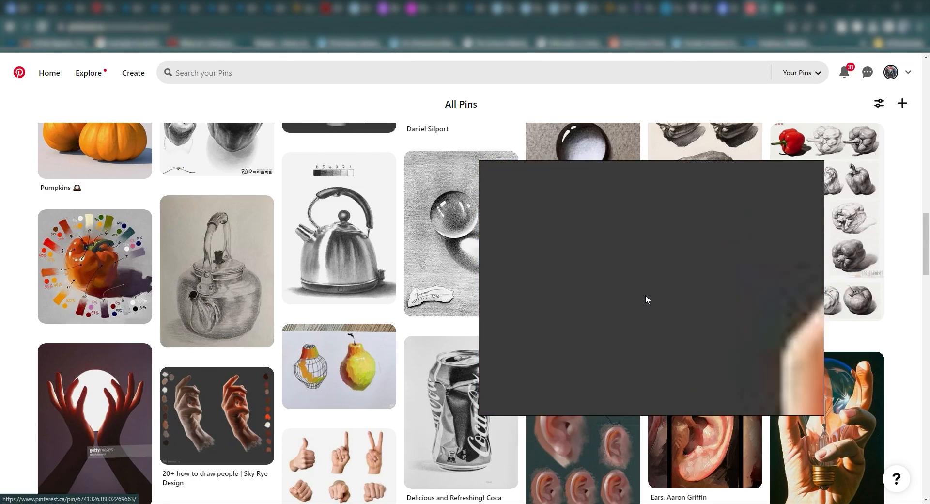
scroll(645, 295, "down", 10)
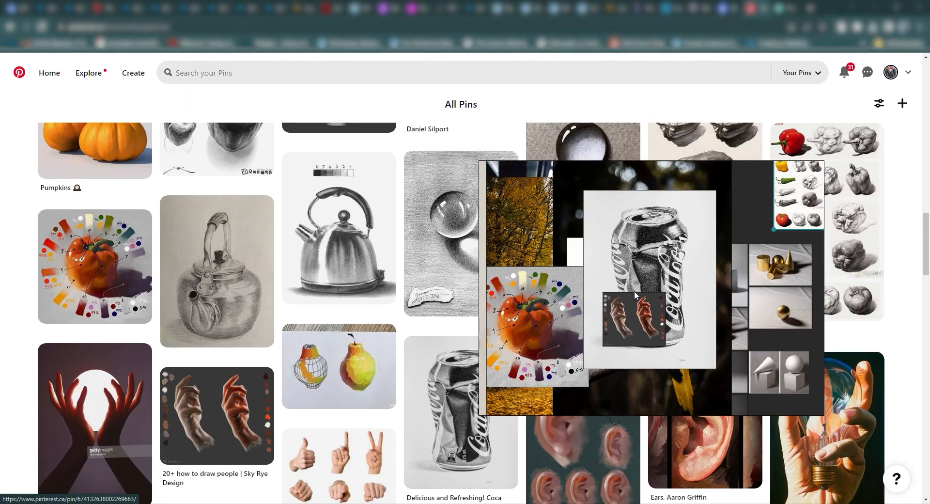
scroll(635, 294, "down", 6)
scroll(599, 285, "up", 5)
scroll(596, 300, "down", 8)
scroll(595, 321, "up", 6)
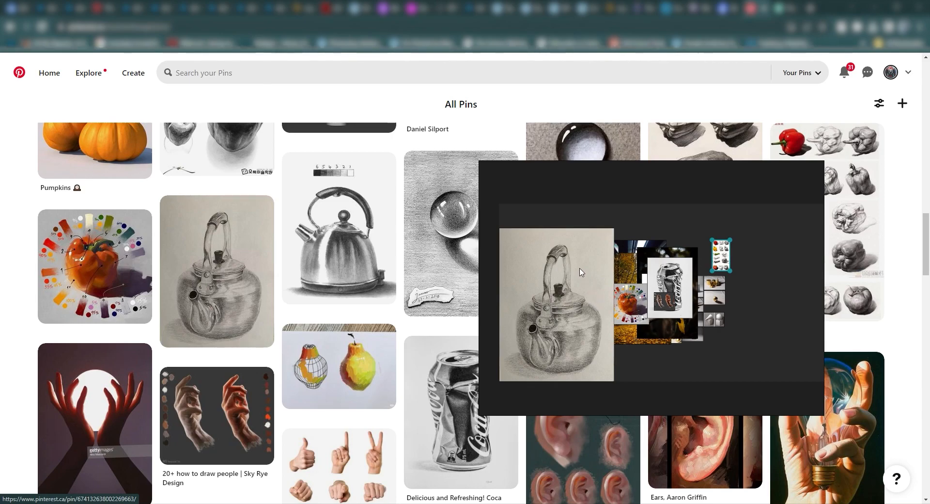
scroll(582, 272, "up", 6)
scroll(609, 292, "down", 6)
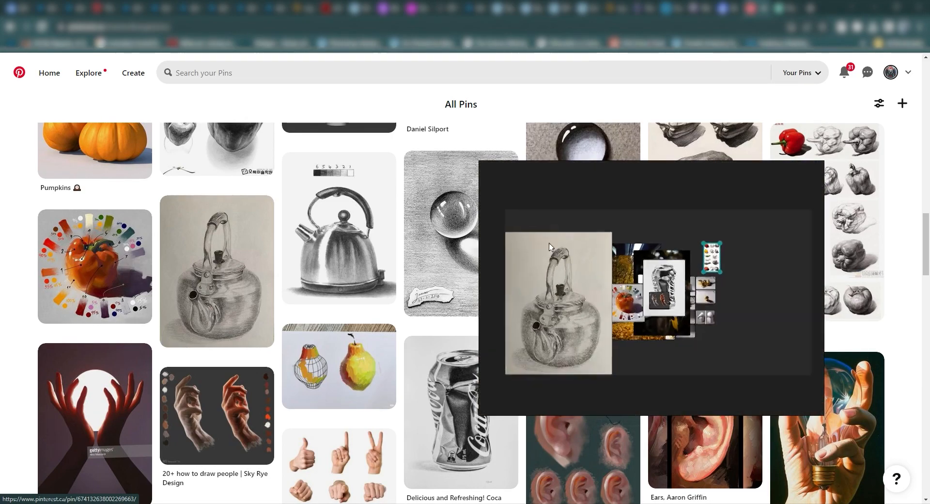
scroll(552, 248, "up", 6)
scroll(677, 339, "down", 6)
scroll(630, 314, "up", 6)
scroll(630, 334, "down", 6)
scroll(679, 383, "up", 6)
scroll(649, 354, "down", 6)
scroll(620, 326, "up", 6)
scroll(630, 310, "down", 6)
scroll(568, 246, "down", 4)
scroll(606, 291, "up", 6)
scroll(615, 304, "down", 5)
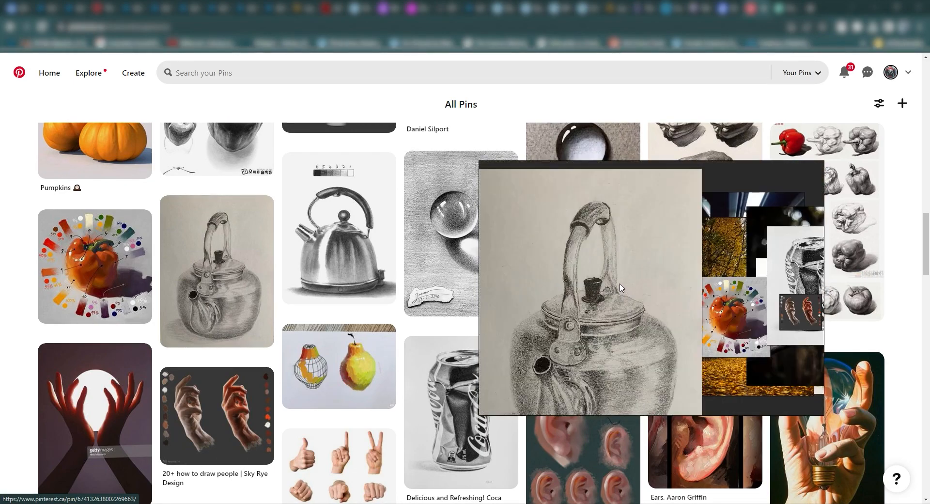
scroll(618, 284, "down", 4)
scroll(612, 278, "up", 3)
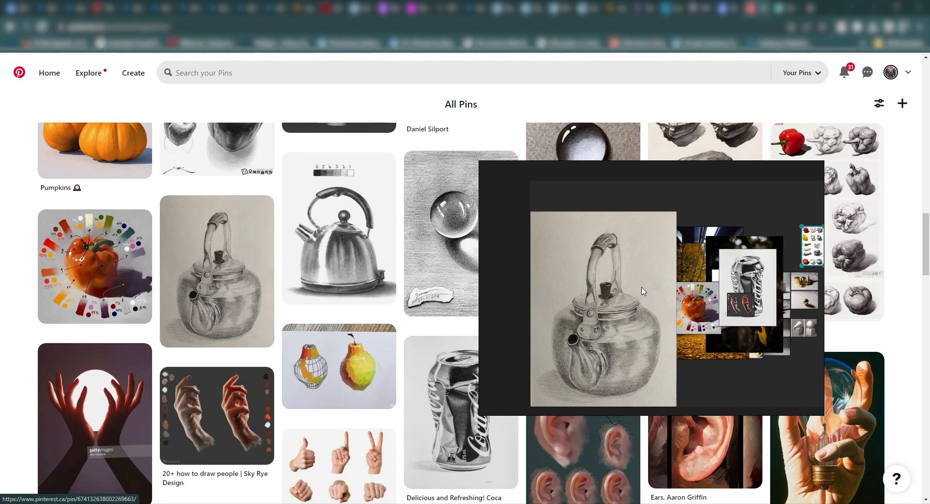
Step: Reposition images on the canvas, placing the Coca-Cola can drawing in the empty space to the left of the teapot drawing
mouse_move(652, 338)
left_mouse_down()
mouse_move(746, 371)
mouse_move(521, 355)
mouse_move(606, 346)
mouse_move(717, 359)
mouse_move(810, 346)
mouse_move(639, 218)
mouse_move(411, 271)
mouse_move(541, 333)
mouse_move(383, 271)
mouse_move(465, 252)
mouse_move(684, 274)
mouse_move(746, 465)
mouse_move(515, 272)
mouse_move(645, 388)
mouse_move(634, 335)
mouse_move(652, 334)
mouse_move(549, 312)
mouse_move(717, 315)
mouse_move(659, 335)
mouse_move(744, 339)
mouse_move(614, 322)
mouse_move(590, 321)
mouse_move(615, 339)
mouse_move(559, 338)
mouse_move(556, 330)
mouse_move(642, 330)
mouse_move(547, 308)
mouse_move(586, 396)
mouse_move(535, 348)
left_mouse_up()
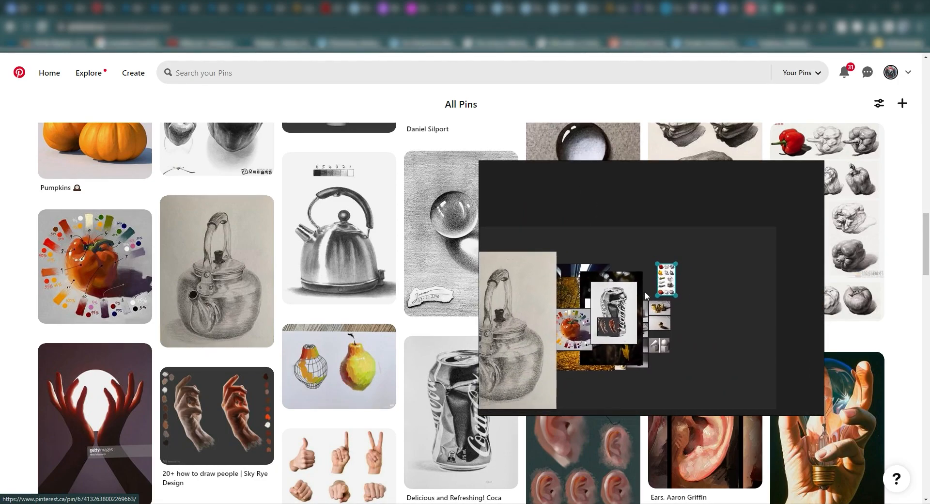
scroll(647, 297, "down", 2)
left_click_drag(658, 286, 699, 214)
left_click_drag(625, 314, 811, 280)
scroll(656, 261, "down", 2)
left_click_drag(740, 277, 503, 248)
scroll(696, 351, "down", 2)
scroll(556, 329, "up", 5)
scroll(565, 286, "down", 3)
left_click_drag(544, 270, 678, 269)
scroll(619, 244, "up", 3)
scroll(660, 266, "down", 4)
scroll(670, 268, "up", 6)
Step: Duplicate the teapot drawing by pasting a copy between the Coca-Cola can and the original teapot
left_click(593, 262)
scroll(552, 265, "down", 3)
scroll(766, 297, "up", 2)
left_click(675, 294)
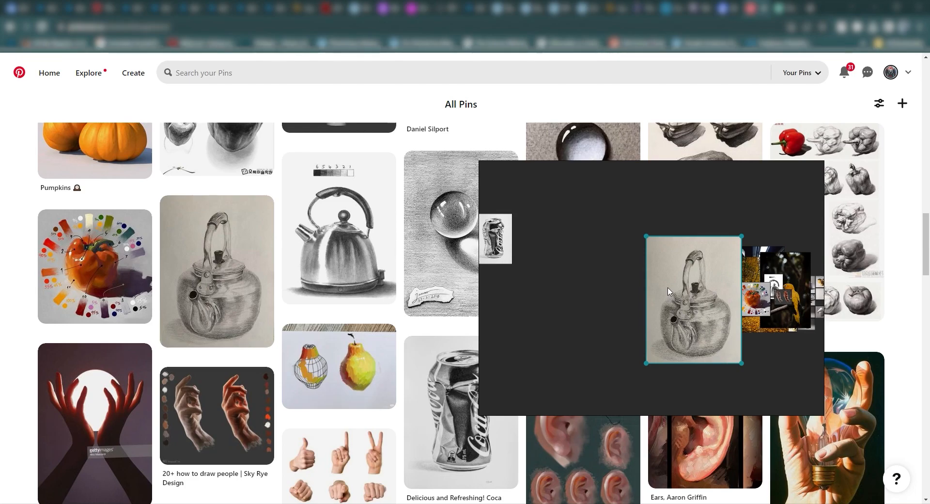
scroll(673, 292, "down", 2)
scroll(543, 296, "up", 2)
left_click_drag(544, 299, 571, 305)
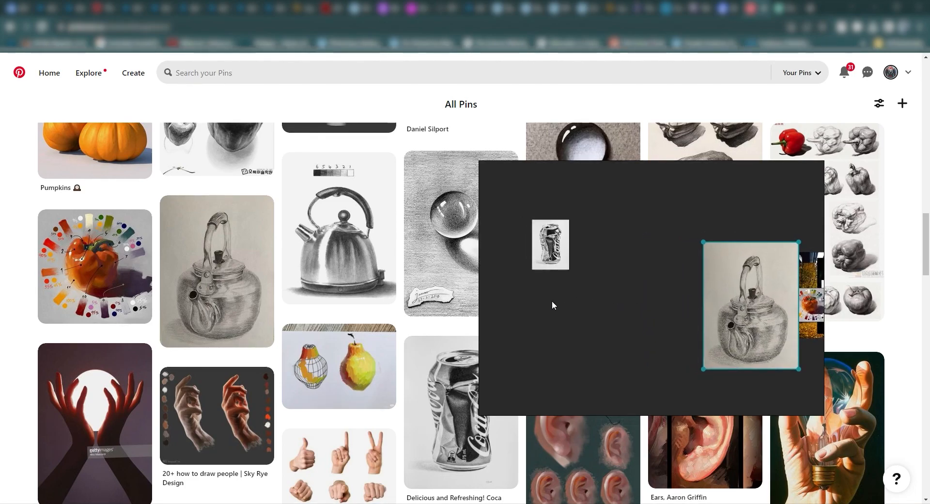
key("ctrl+v")
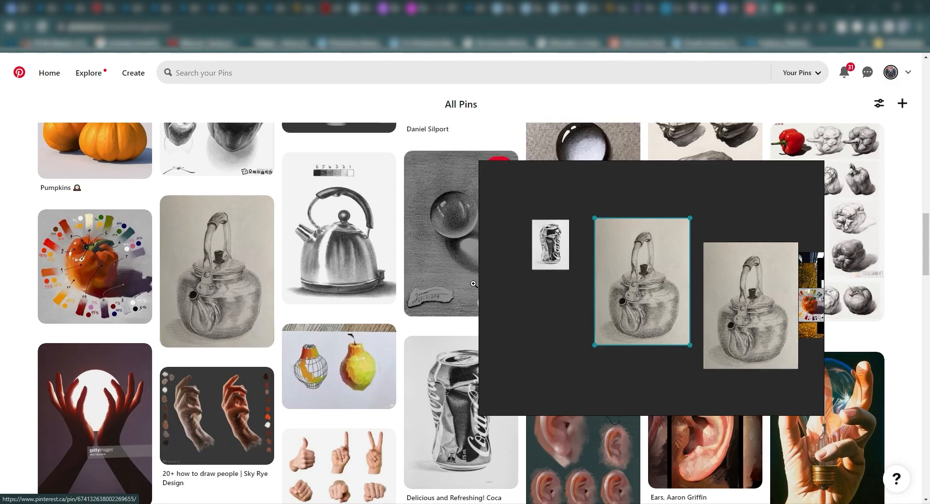
Step: Delete the pasted teapot copy and undo the deletion
key("Delete")
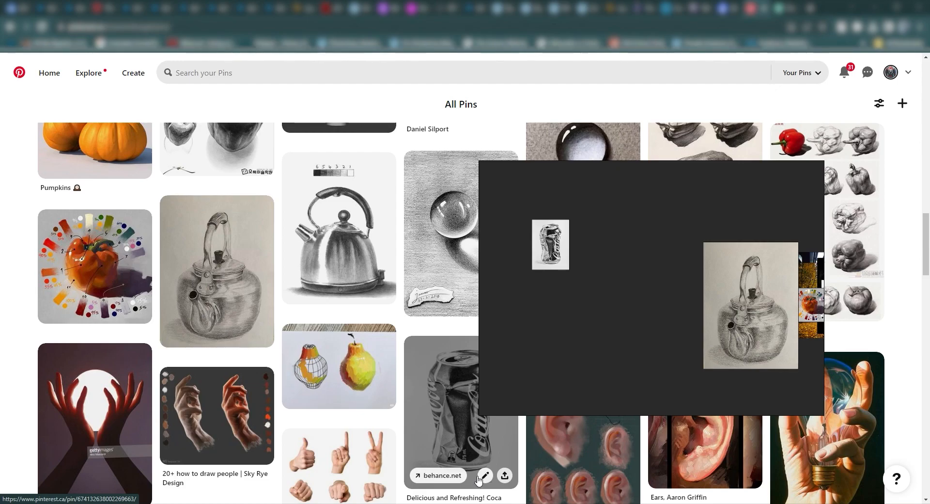
key("ctrl+z")
left_click(645, 256)
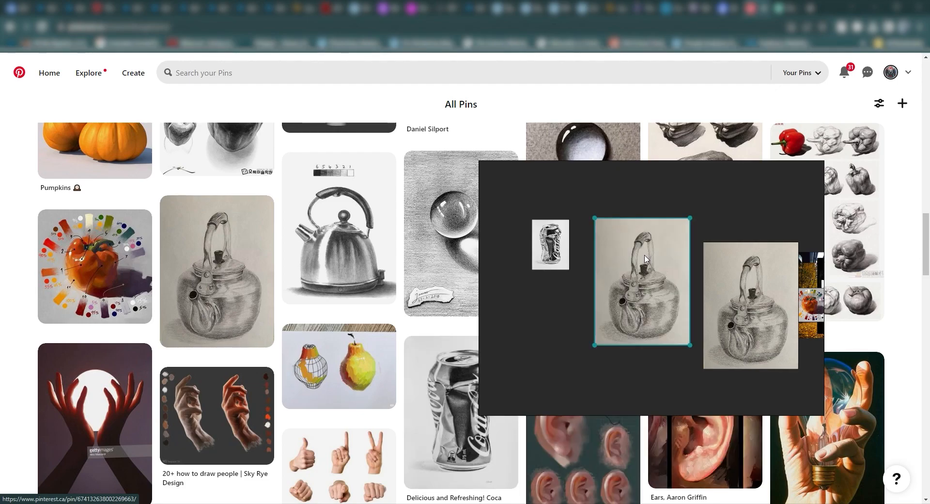
Step: Remove the duplicate teapot drawing beside the Coca-Cola can from the canvas
left_click(563, 373)
left_click(672, 283)
key("Delete")
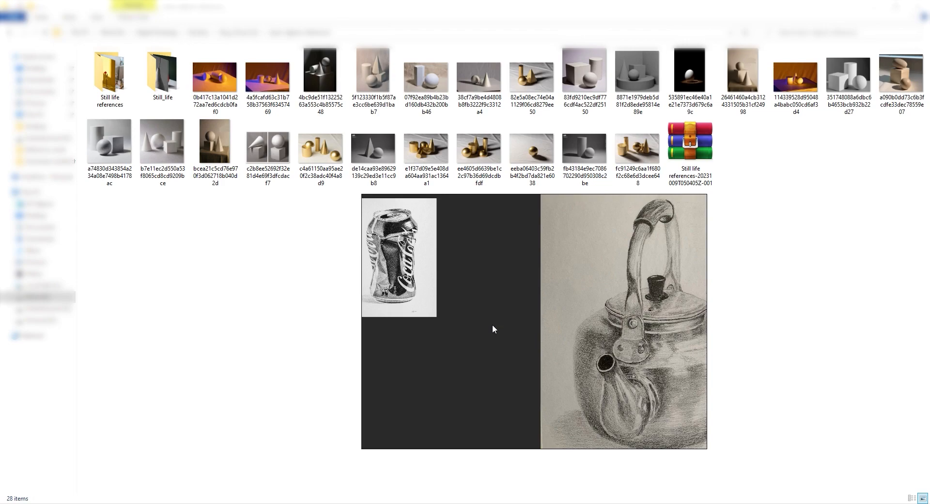
Step: Bring up the commands available for the empty canvas area, review them and dismiss them
right_click(485, 302)
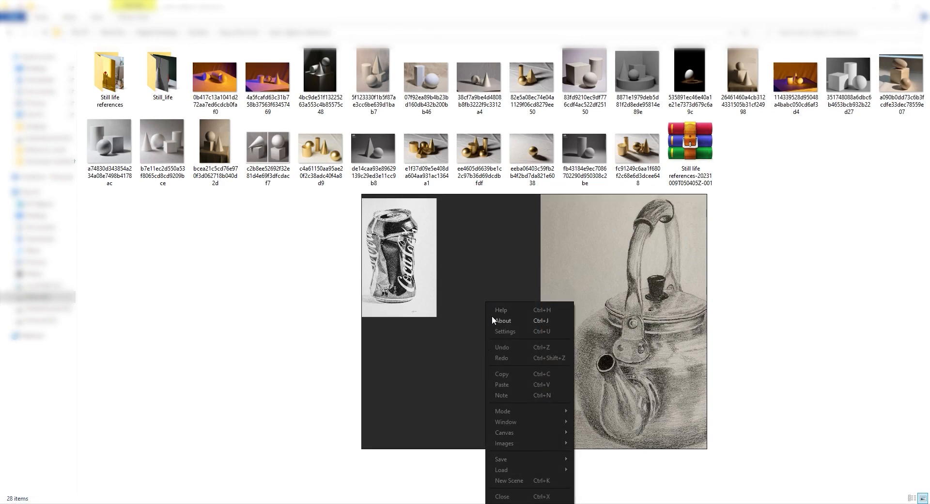
right_click(458, 257)
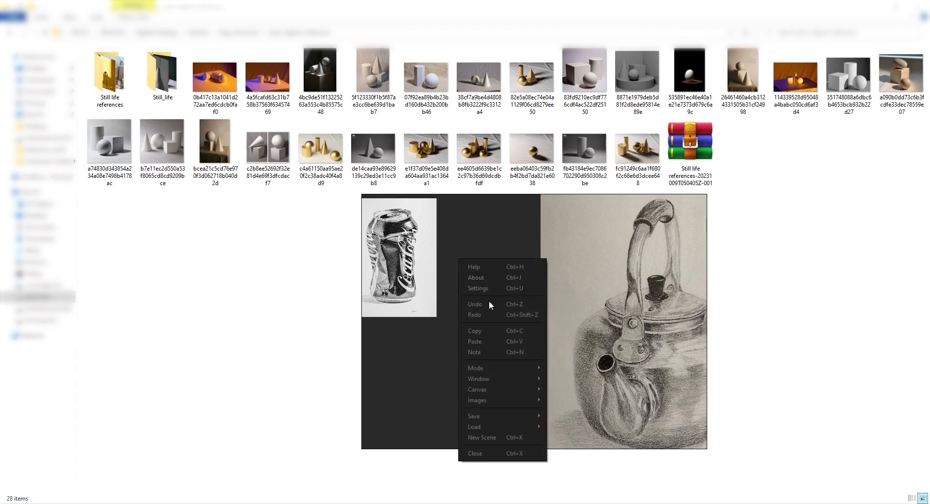
left_click(440, 330)
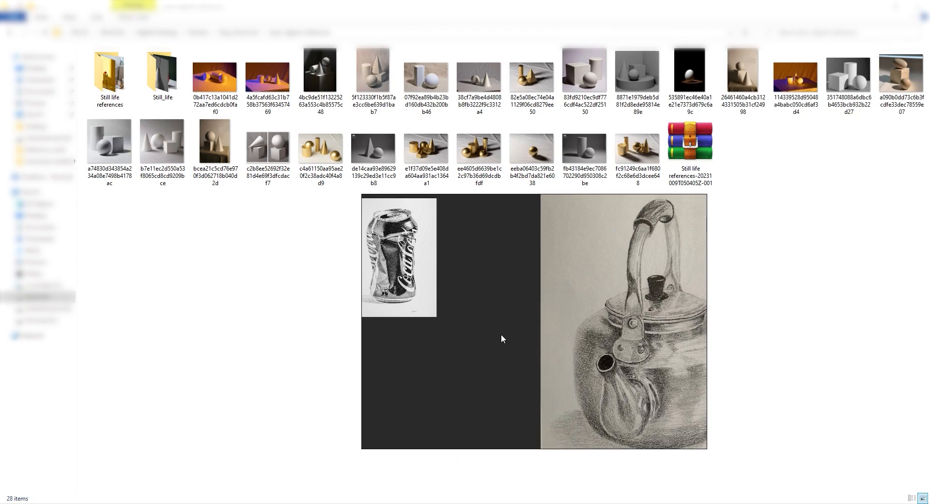
Step: Select the train, parrot and autumn forest photos from the image cluster and pack them together into one row
scroll(501, 335, "down", 8)
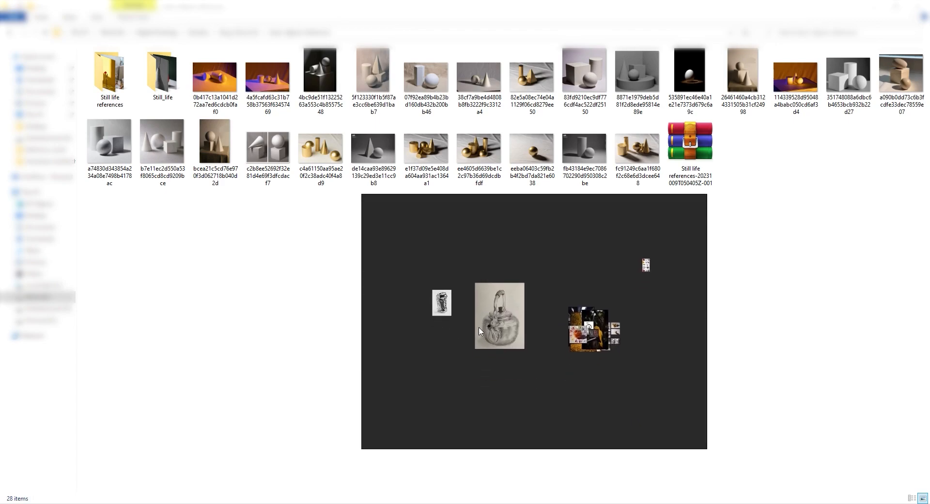
scroll(478, 334, "up", 4)
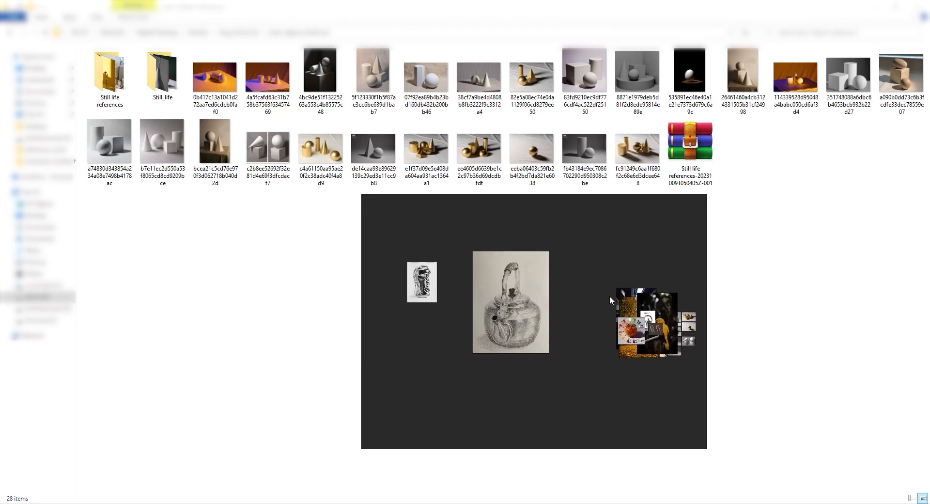
left_click(620, 290)
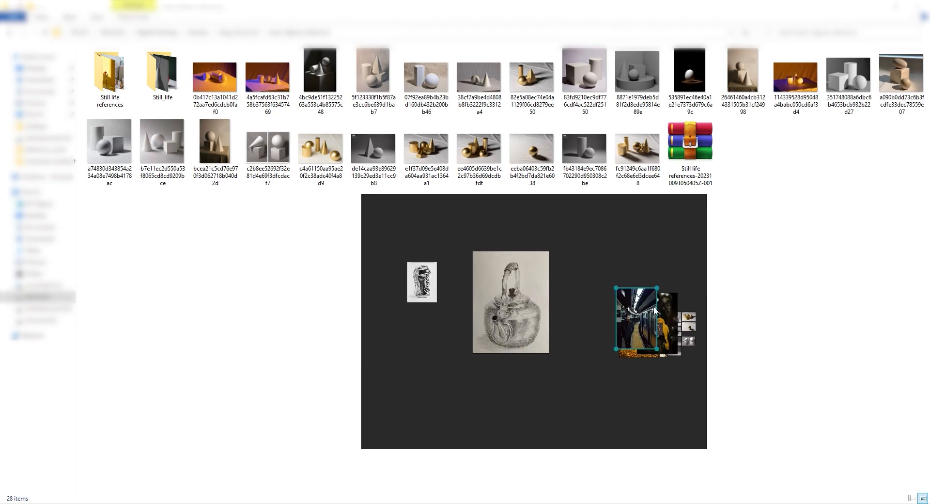
left_click_drag(641, 318, 622, 269)
left_click(641, 356, "shift")
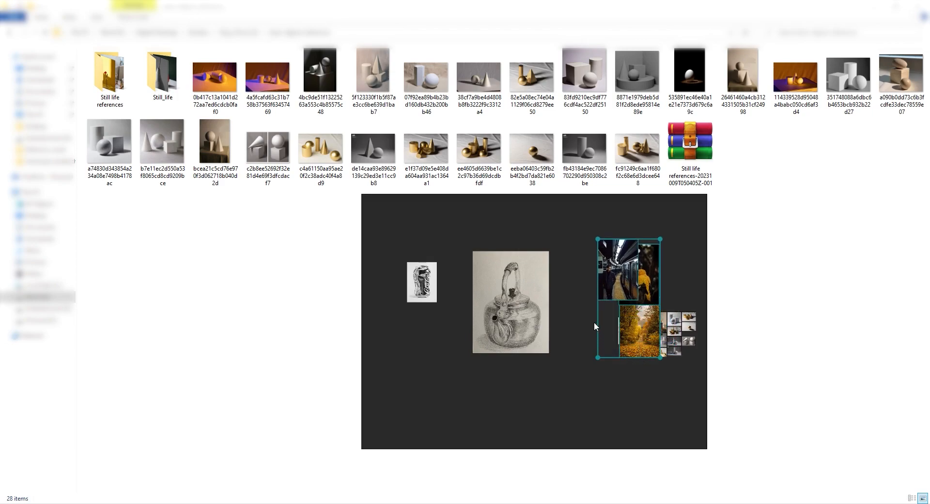
key("ctrl+p")
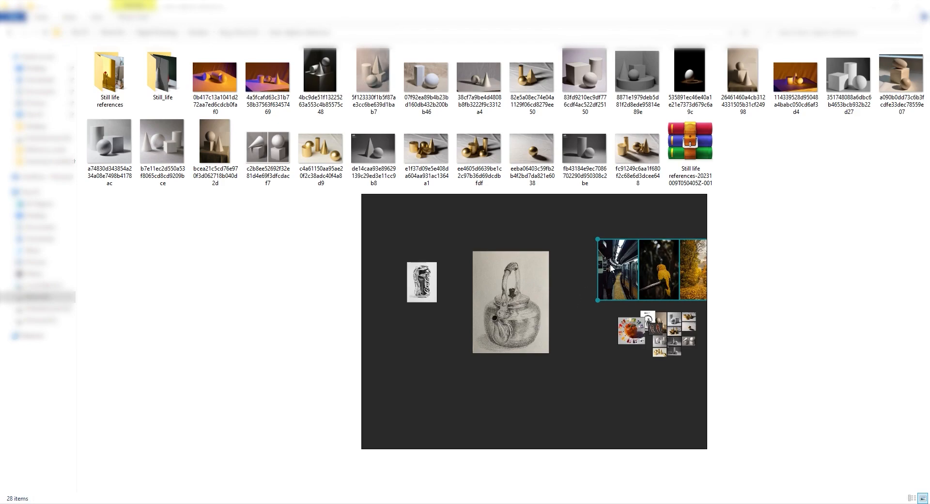
Step: Move the packed row of train, parrot and autumn photos to the empty area just below the teapot drawing
scroll(611, 265, "down", 2)
left_click_drag(611, 268, 505, 349)
scroll(521, 362, "up", 5)
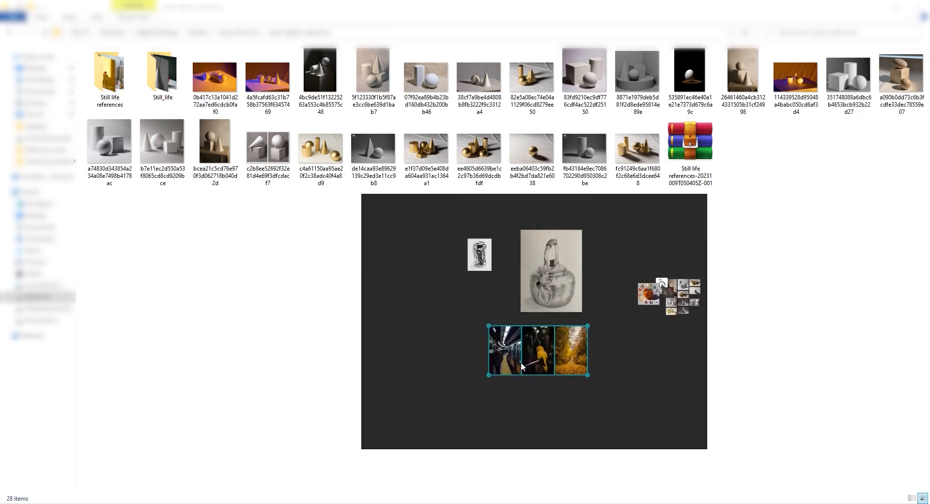
left_click(458, 424)
left_click(459, 333)
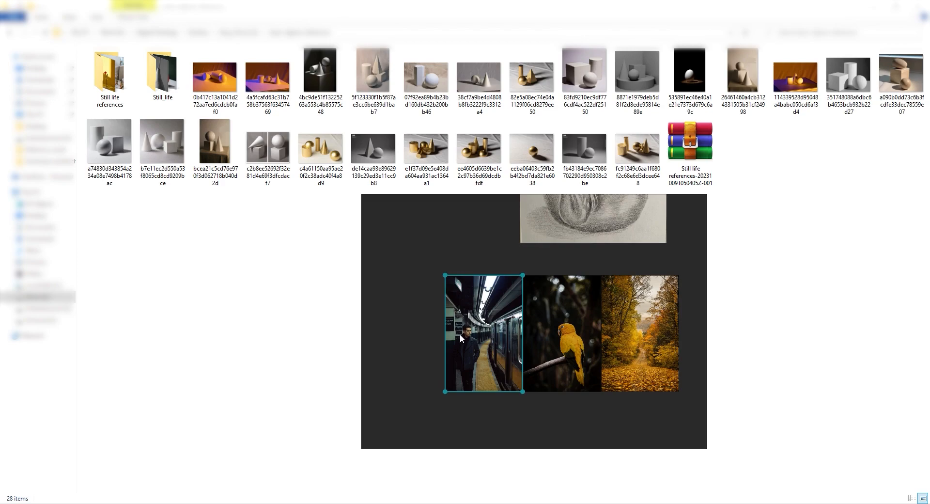
scroll(461, 333, "down", 2)
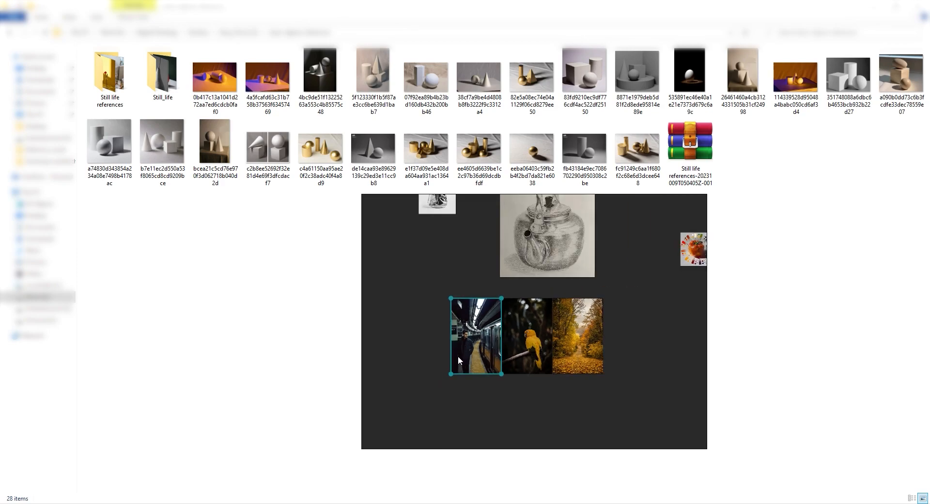
scroll(458, 356, "up", 2)
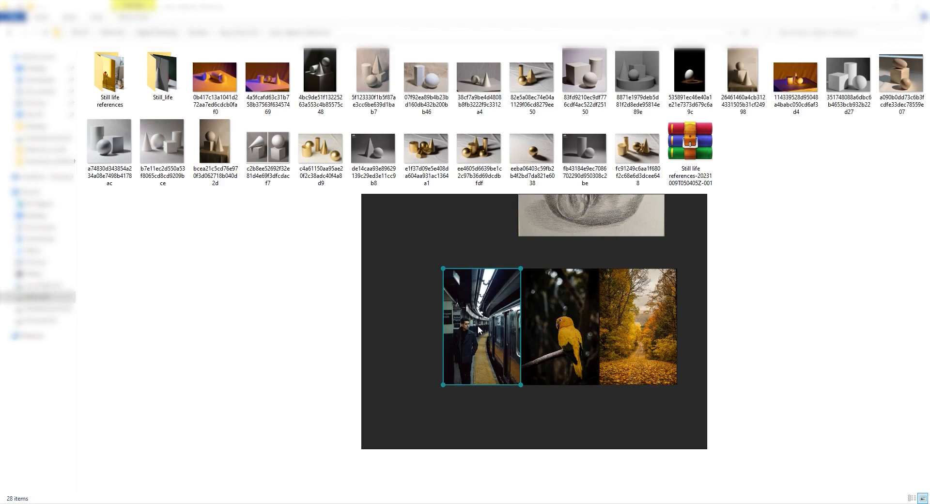
scroll(475, 325, "down", 3)
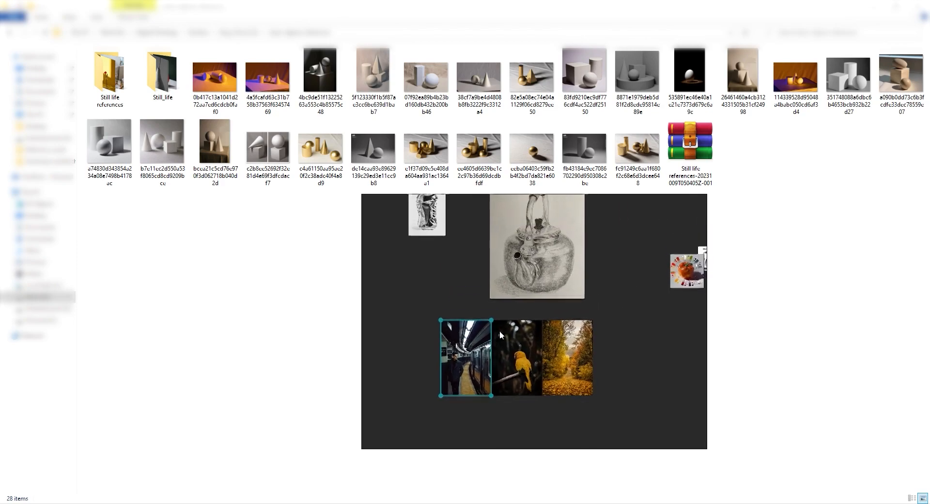
Step: Select the Coca-Cola can, teapot, orange pepper, kettle and chili images together and pack them into one group
left_click(409, 246)
left_click(543, 262, "shift")
scroll(439, 272, "down", 1)
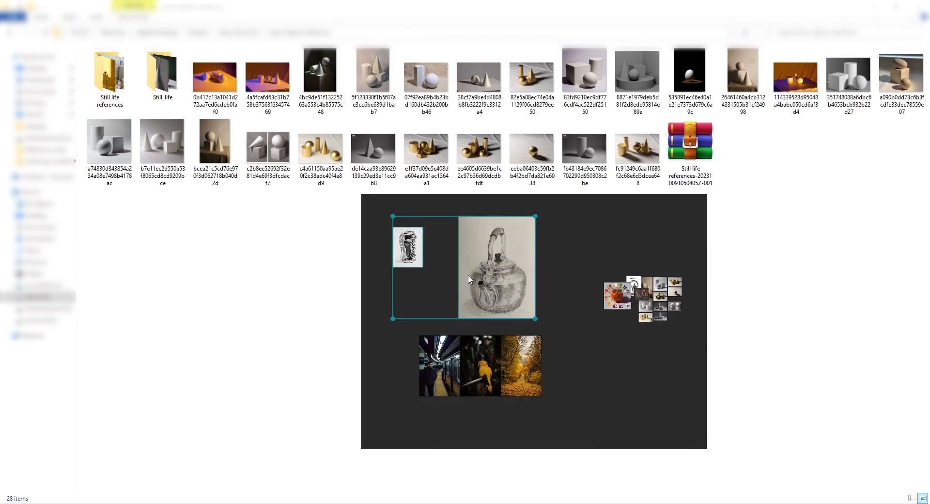
scroll(569, 286, "up", 5)
left_click(569, 256, "shift")
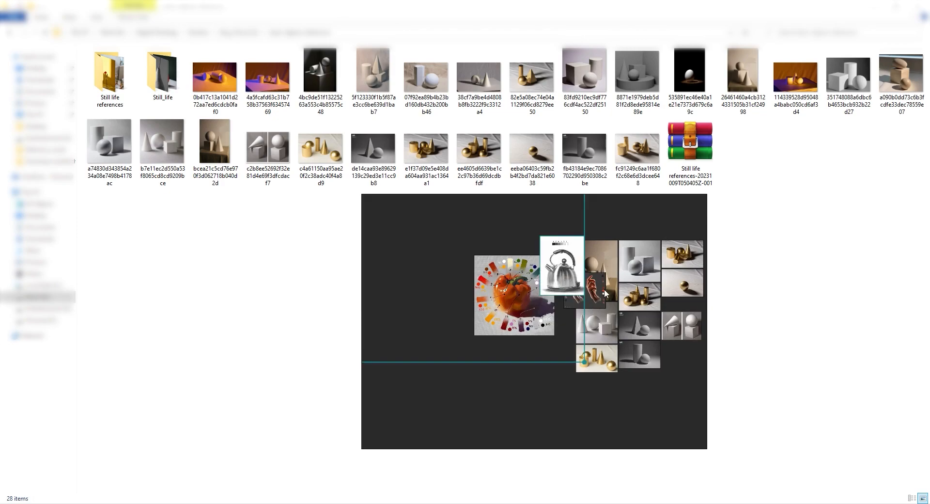
scroll(603, 290, "down", 2)
left_click(599, 293, "shift")
left_click(560, 307, "shift")
scroll(582, 322, "down", 3)
scroll(582, 323, "down", 1)
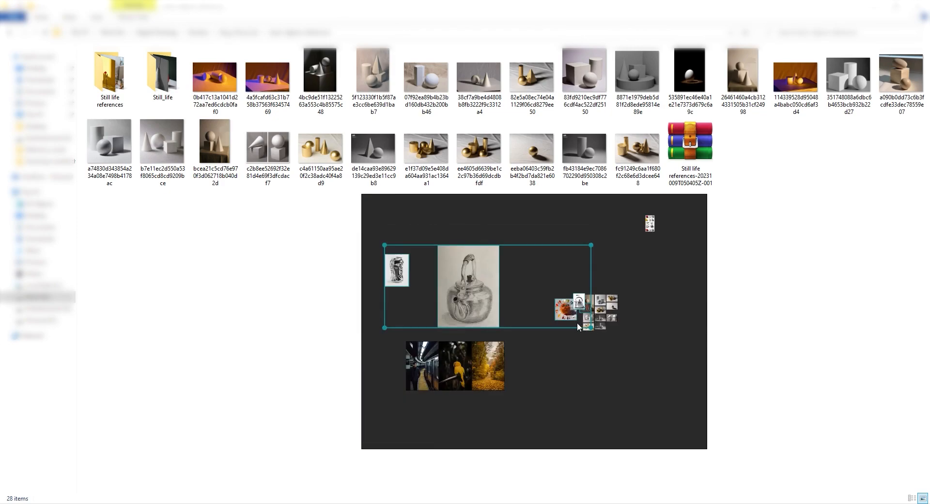
key("ctrl+p")
Step: Pack the geometric still-life references into a grid and place it directly beside the autumn forest photo
scroll(578, 301, "up", 4)
left_click_drag(540, 260, 694, 451)
scroll(555, 360, "down", 3)
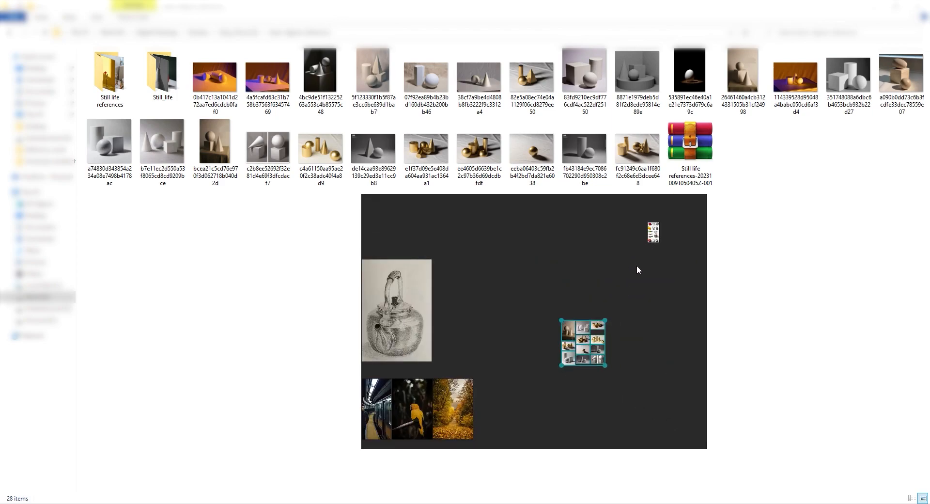
scroll(637, 263, "down", 3)
scroll(637, 261, "up", 2)
scroll(630, 267, "down", 4)
scroll(612, 289, "up", 4)
left_click_drag(680, 230, 579, 305)
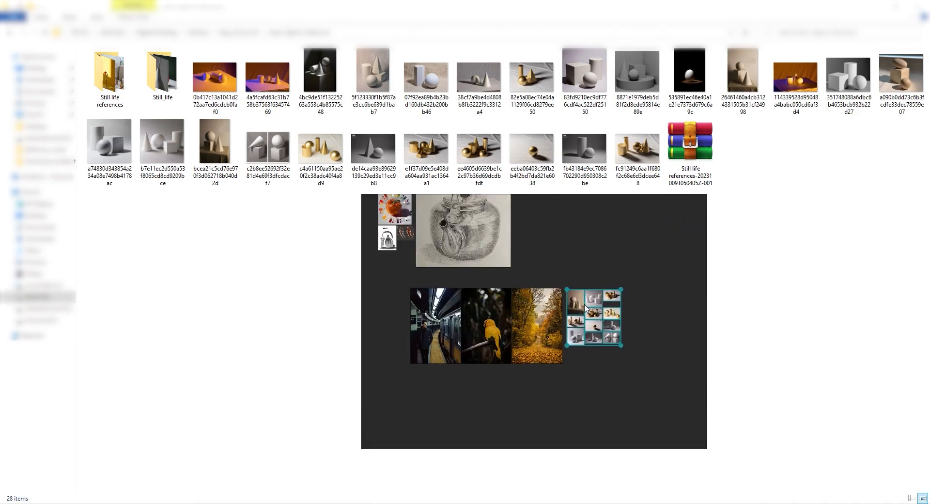
Step: Select the can, teapot, pepper, kettle and chili group together with the distant vegetable sheet and pack them all
scroll(581, 304, "down", 3)
left_click_drag(458, 215, 693, 274)
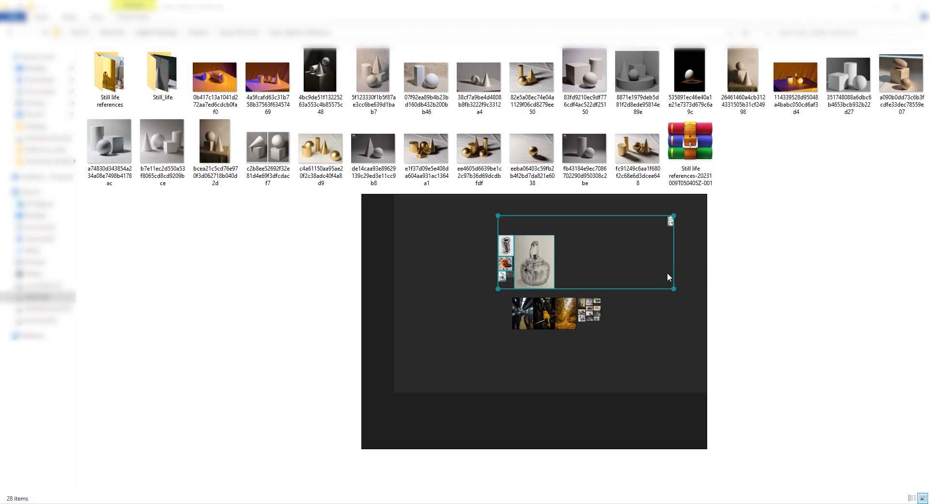
key("ctrl+p")
scroll(556, 264, "up", 3)
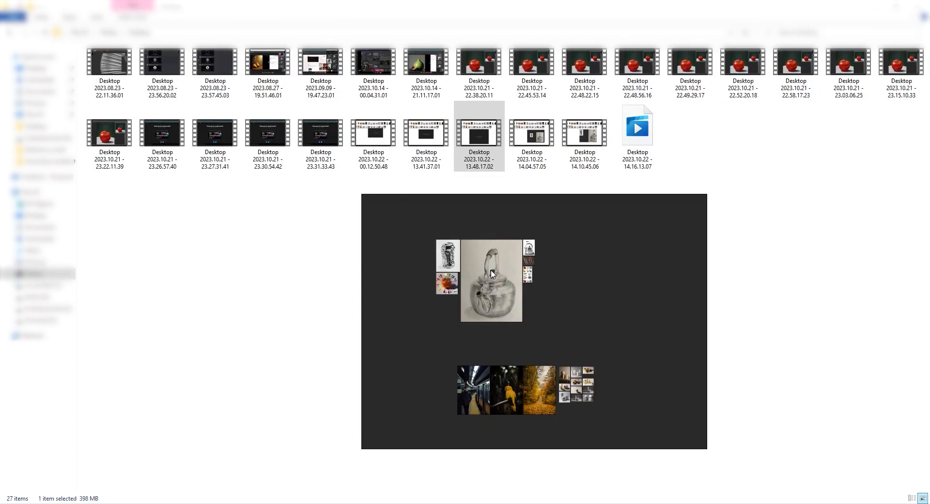
Step: Select the teapot drawing and shrink the PureRef window to fit only that image
left_click(488, 276)
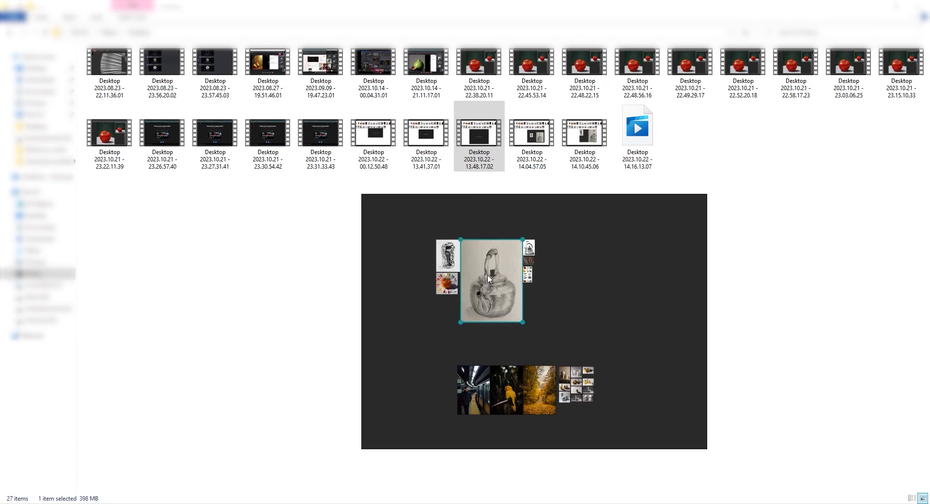
scroll(483, 248, "up", 3)
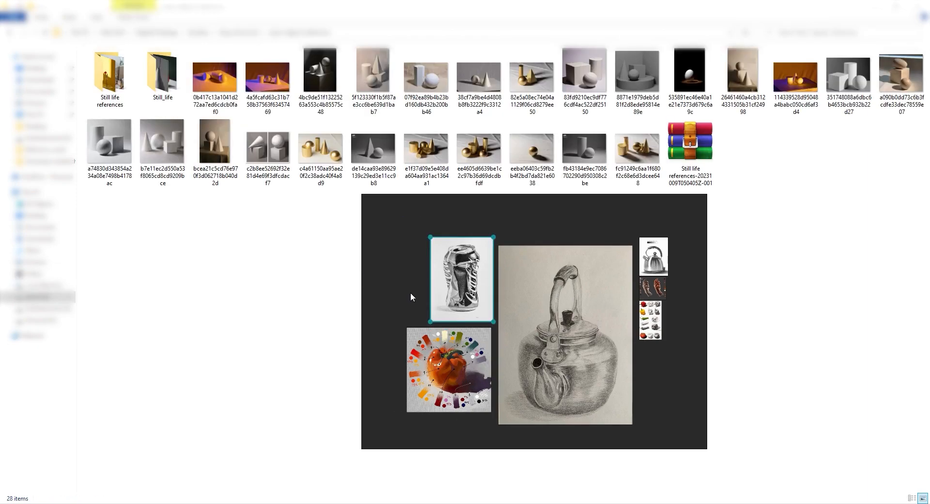
left_click(411, 292)
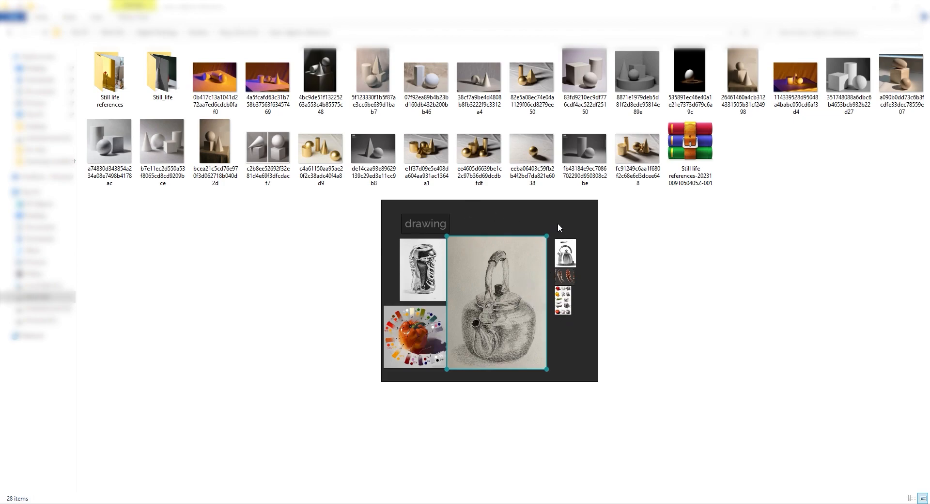
key("ctrl+y")
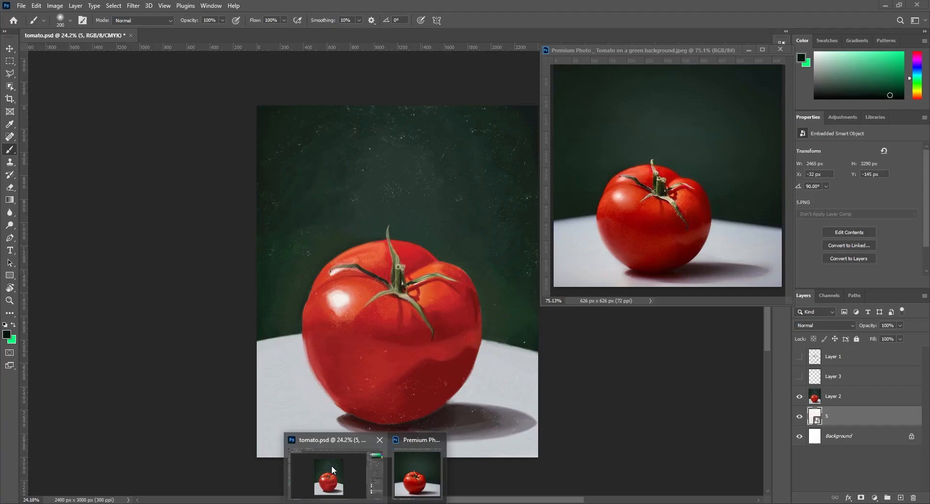
Step: Switch to tomato.psd in Photoshop, bring the PureRef window over it and place it in the empty area beside the painting
left_click(331, 466)
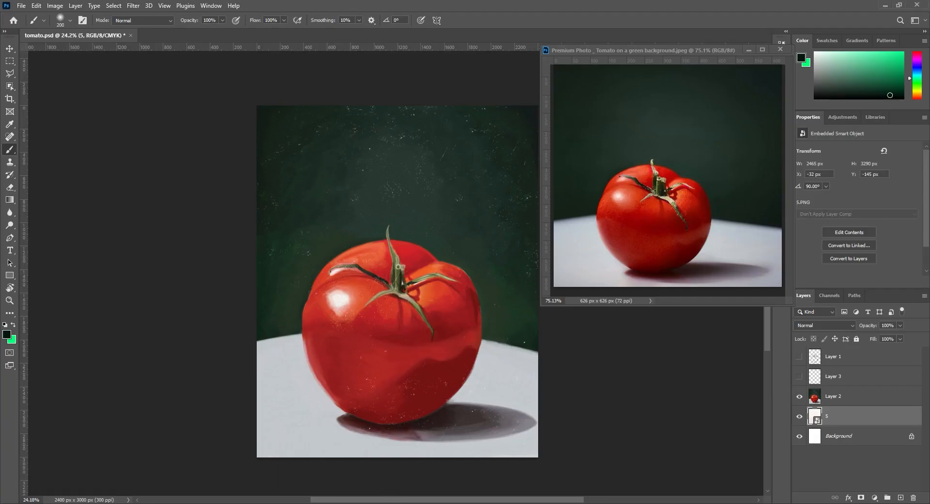
mouse_move(390, 495)
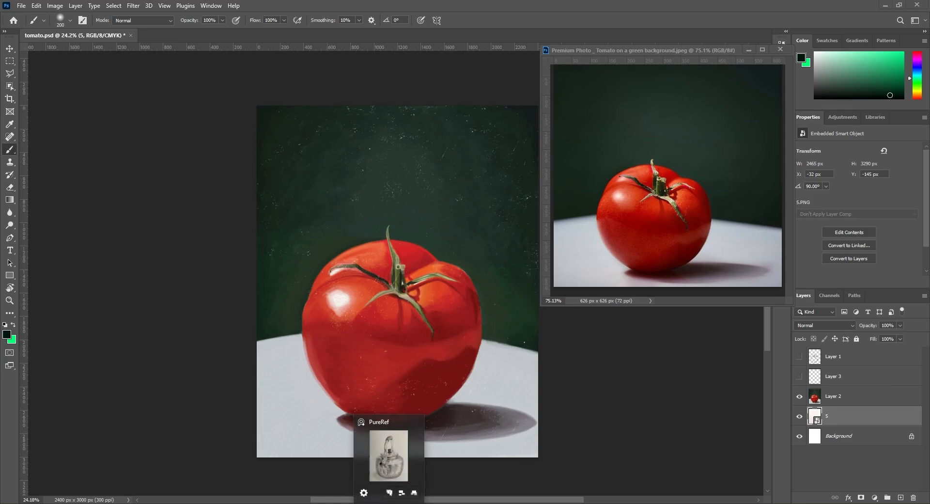
left_click(390, 448)
left_click_drag(514, 311, 112, 152)
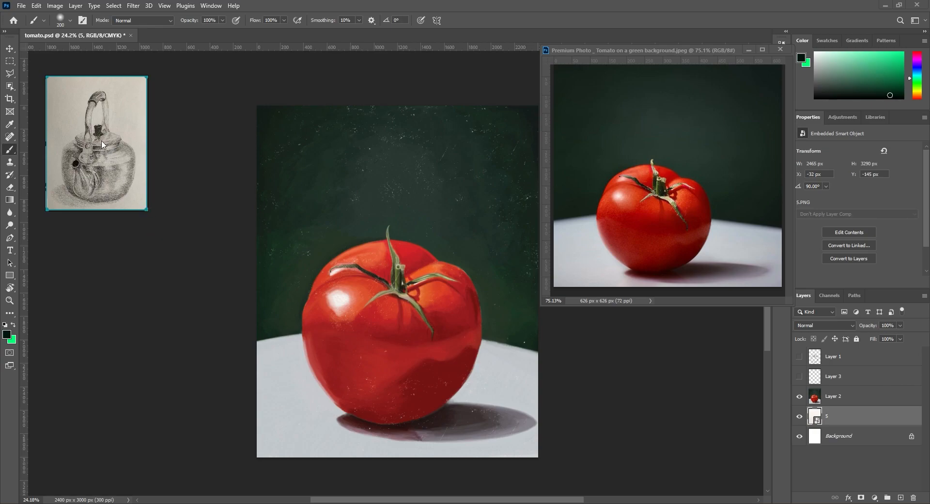
left_click_drag(103, 144, 92, 136)
Step: Return to Photoshop, activate the Move tool and bring the PureRef window back to the front
left_click(198, 235)
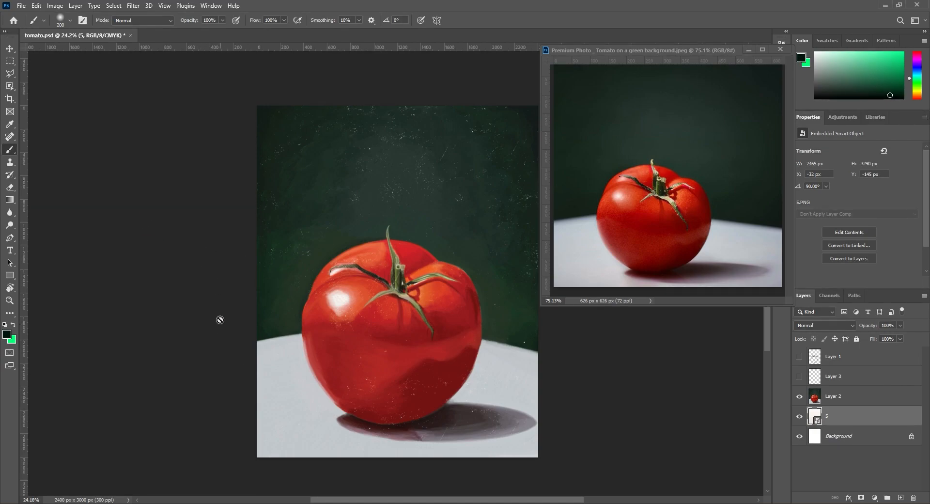
left_click(10, 48)
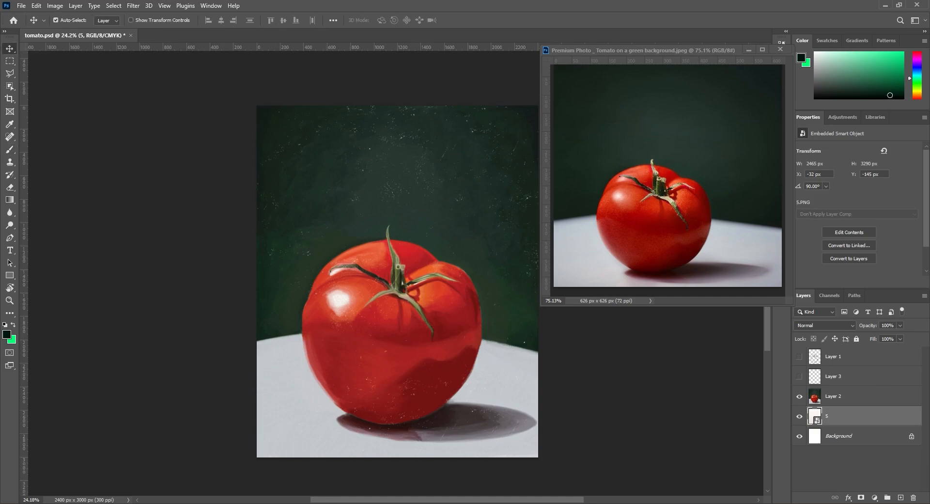
mouse_move(387, 497)
left_click(391, 453)
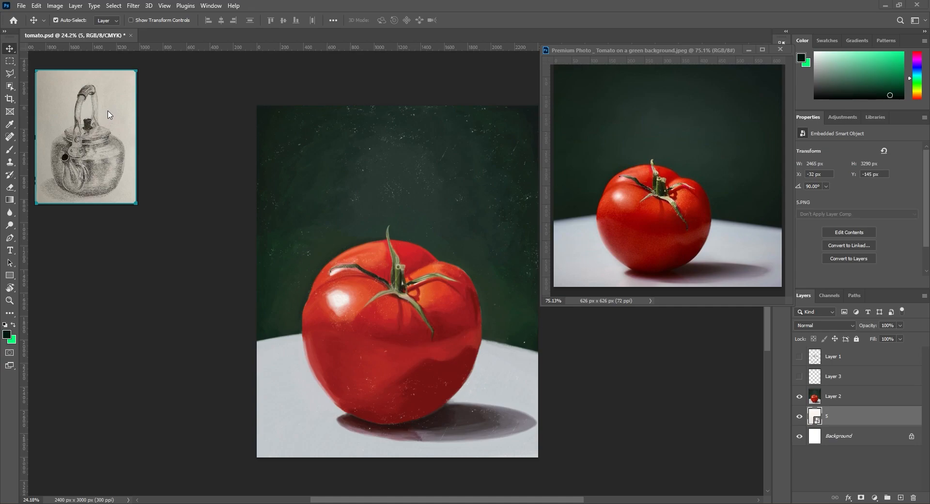
Step: Enlarge the PureRef window and adjust its view so the neighbouring references show around the teapot drawing
left_click_drag(136, 204, 229, 226)
left_click_drag(170, 183, 165, 167)
left_click_drag(88, 150, 125, 164)
scroll(134, 161, "up", 2)
scroll(132, 159, "down", 2)
scroll(130, 159, "up", 2)
scroll(131, 158, "down", 2)
left_click(187, 165)
Step: Set the PureRef window to stay always on top and alternate between Photoshop's Brush and Move tools beneath it
key("ctrl+shift+a")
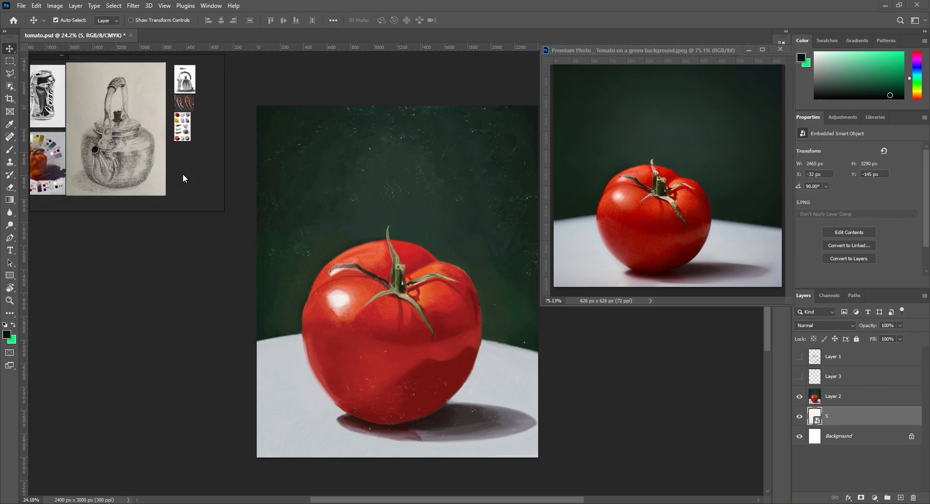
left_click_drag(177, 187, 192, 171)
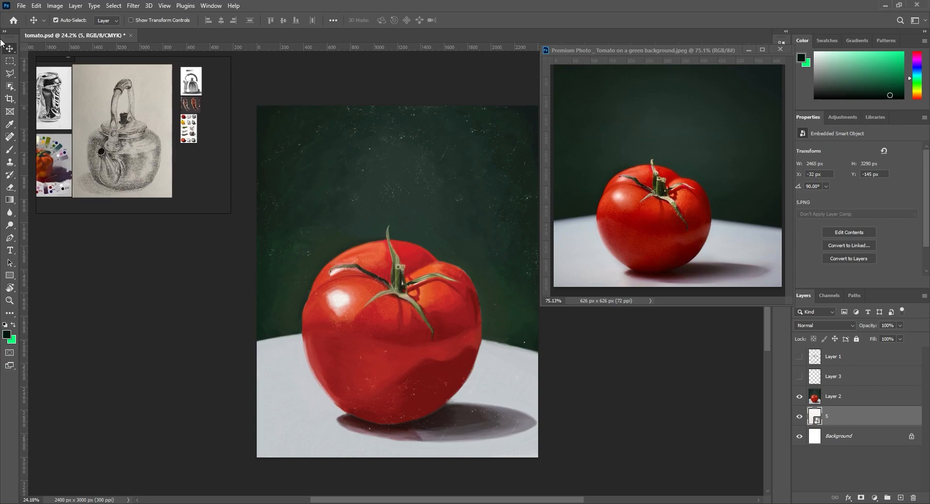
left_click(120, 261)
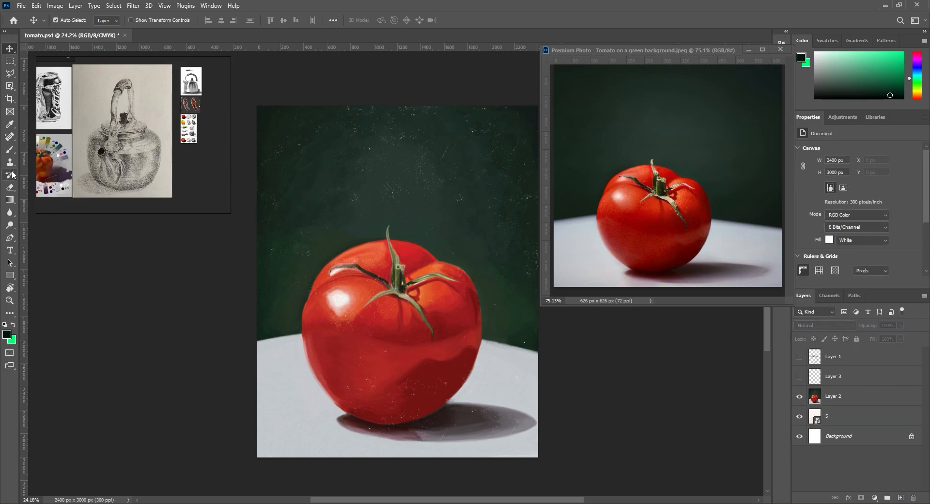
left_click(10, 149)
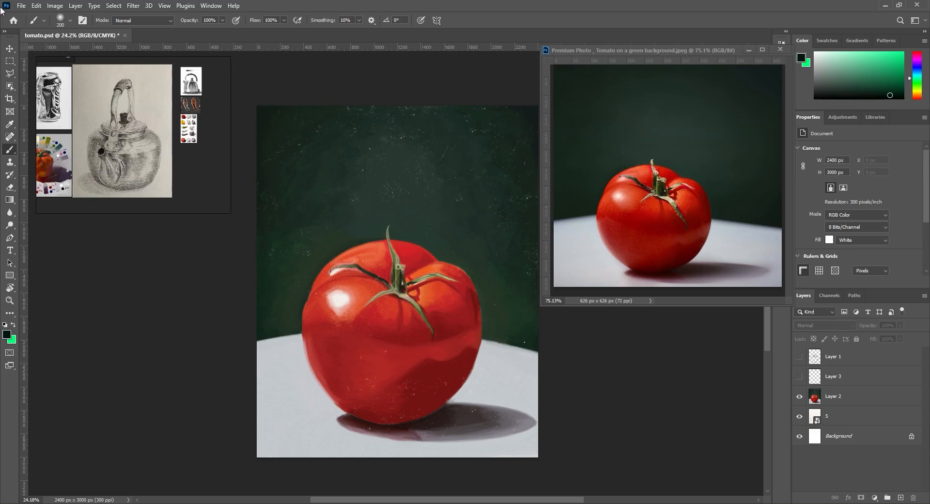
key("v")
Step: Reposition the PureRef window and its images so the teapot drawing stays in view beside the tomato painting
left_click(163, 165)
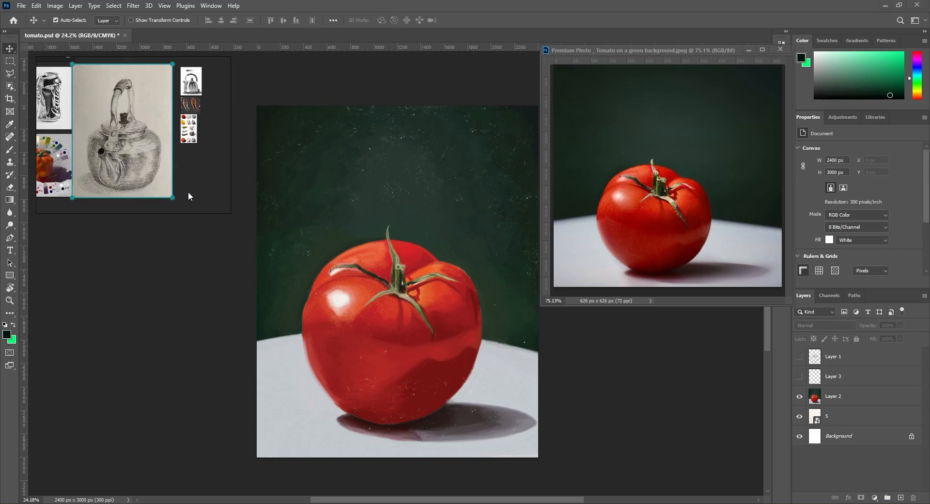
scroll(137, 151, "up", 3)
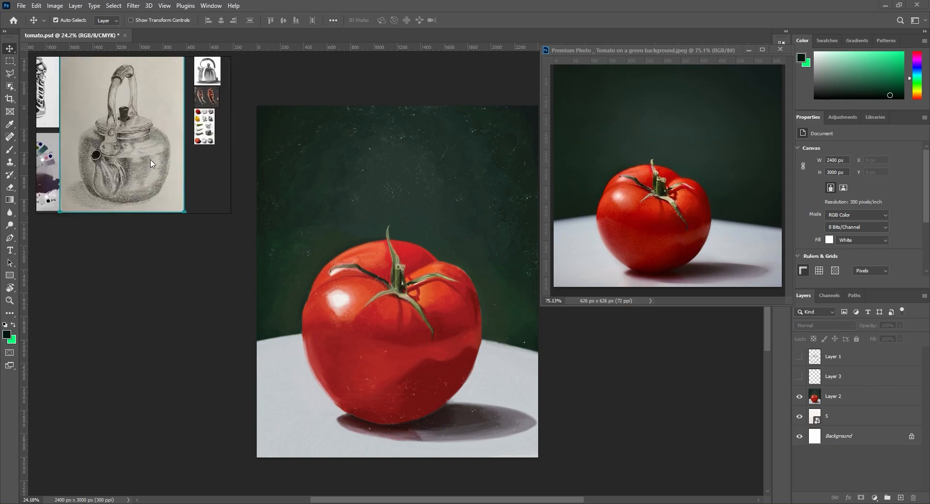
scroll(151, 163, "down", 1)
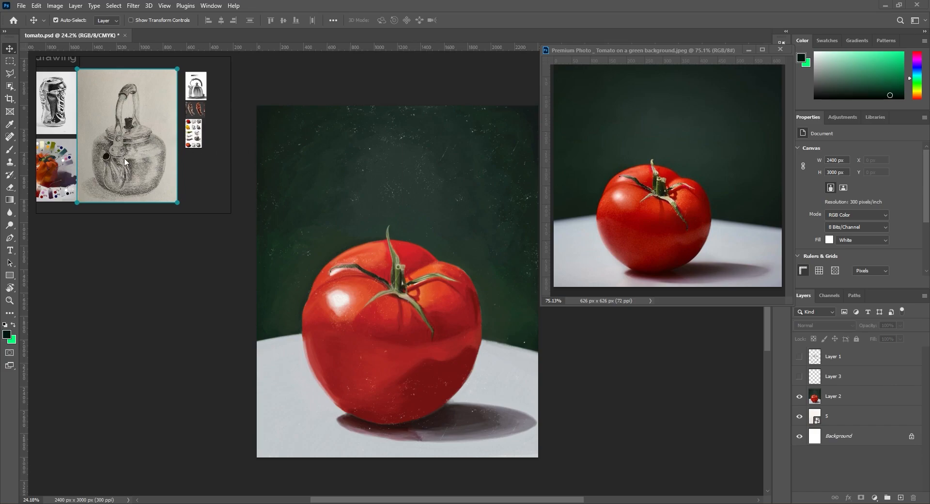
left_click_drag(130, 149, 210, 167)
left_click_drag(136, 153, 123, 77)
left_click_drag(138, 119, 137, 202)
left_click_drag(131, 153, 130, 107)
left_click_drag(189, 176, 169, 152)
left_click_drag(162, 155, 209, 114)
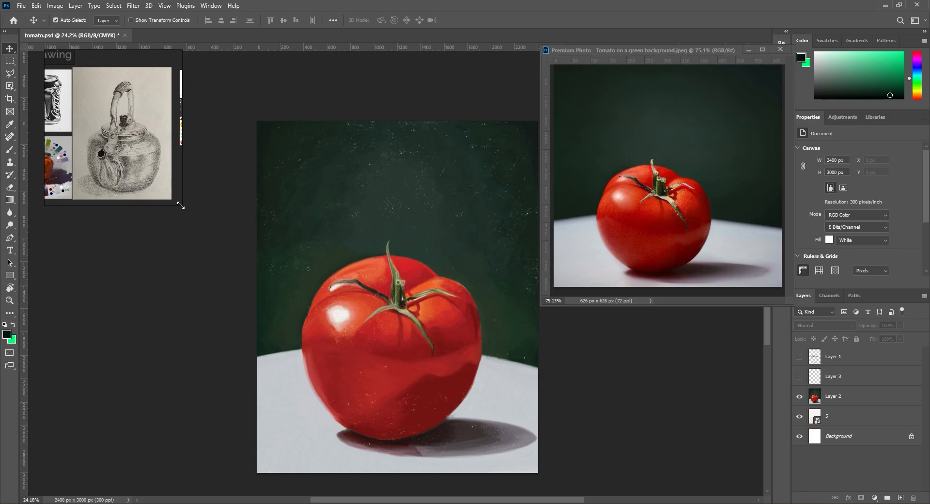
Step: Enlarge the PureRef window over the workspace and zoom in on the teapot drawing
left_click_drag(180, 206, 424, 349)
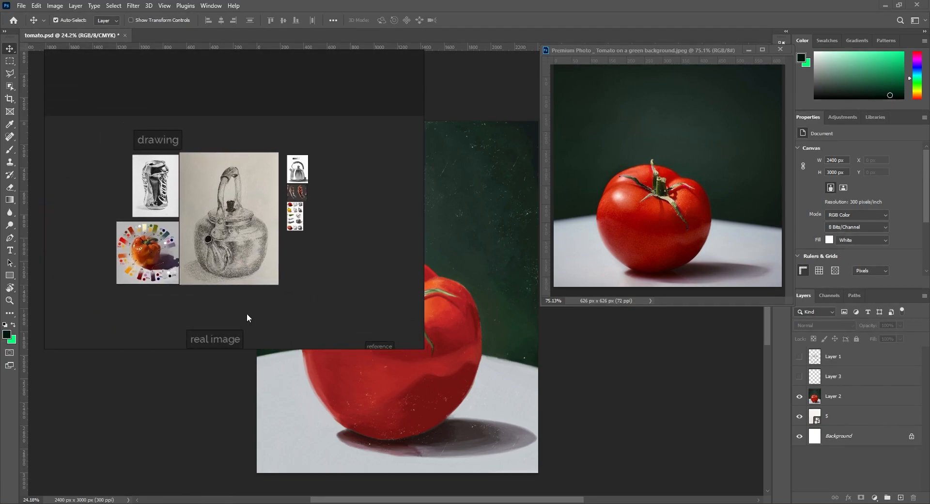
left_click(229, 220)
scroll(229, 220, "down", 2)
scroll(151, 269, "up", 2)
left_click_drag(192, 210, 241, 190)
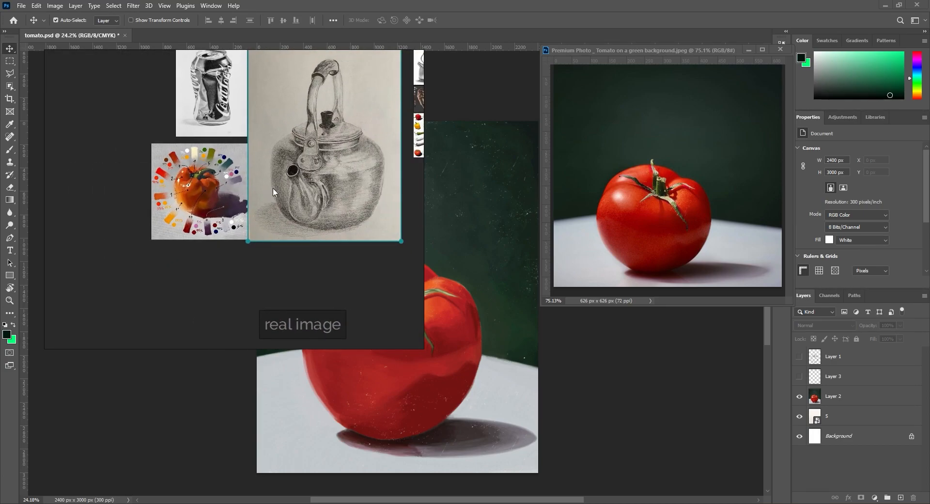
Step: Move the teapot drawing down to just above the "real image" note, between the pepper study and the small references
left_click_drag(309, 142, 319, 261)
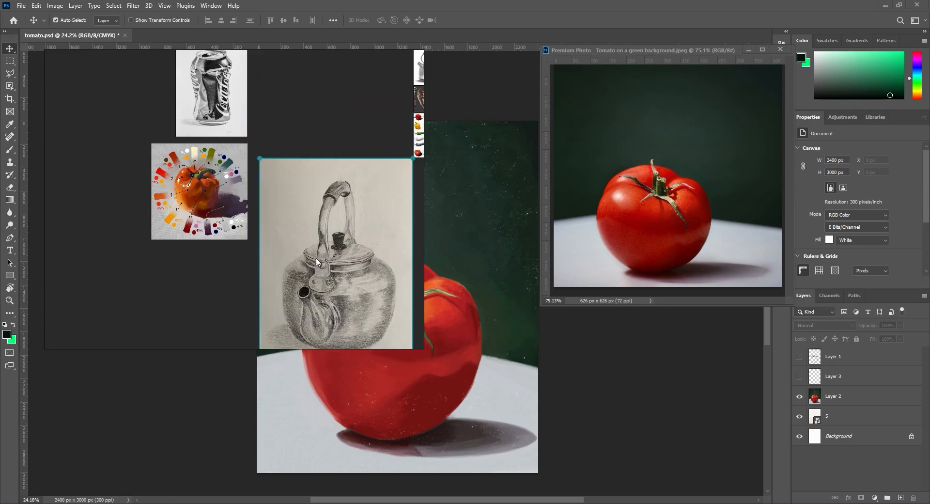
mouse_move(317, 187)
left_mouse_down()
mouse_move(265, 279)
mouse_move(181, 277)
mouse_move(275, 223)
mouse_move(308, 174)
mouse_move(170, 173)
mouse_move(168, 229)
mouse_move(123, 173)
mouse_move(314, 151)
mouse_move(313, 141)
left_mouse_up()
scroll(240, 189, "down", 3)
scroll(217, 216, "up", 3)
mouse_move(277, 211)
left_mouse_down()
mouse_move(217, 216)
mouse_move(232, 247)
left_mouse_up()
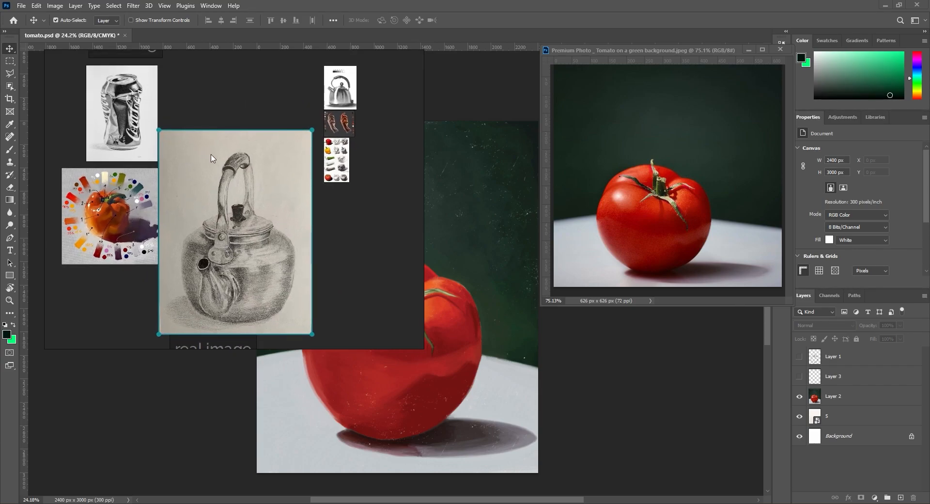
Step: Try cropping the teapot drawing close around the teapot and undo the crop
mouse_move(179, 146)
left_mouse_down()
mouse_move(298, 310)
mouse_move(300, 328)
left_mouse_up()
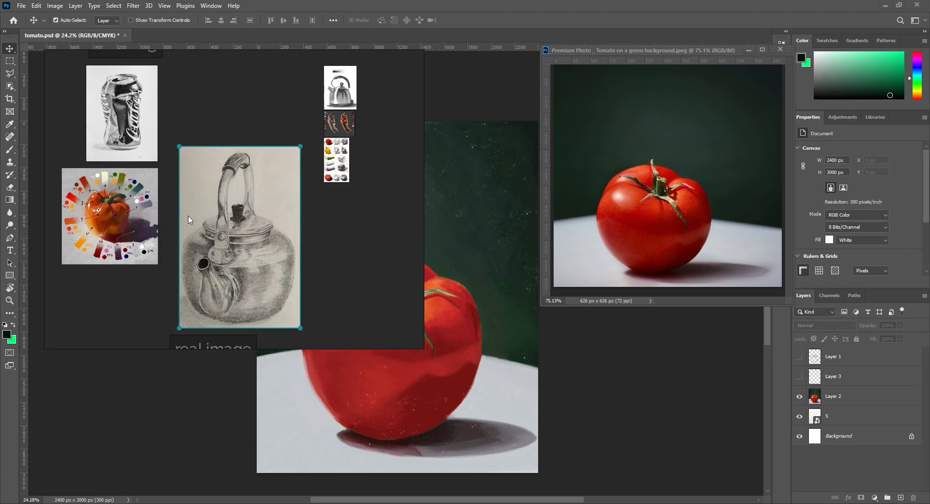
key("ctrl+z")
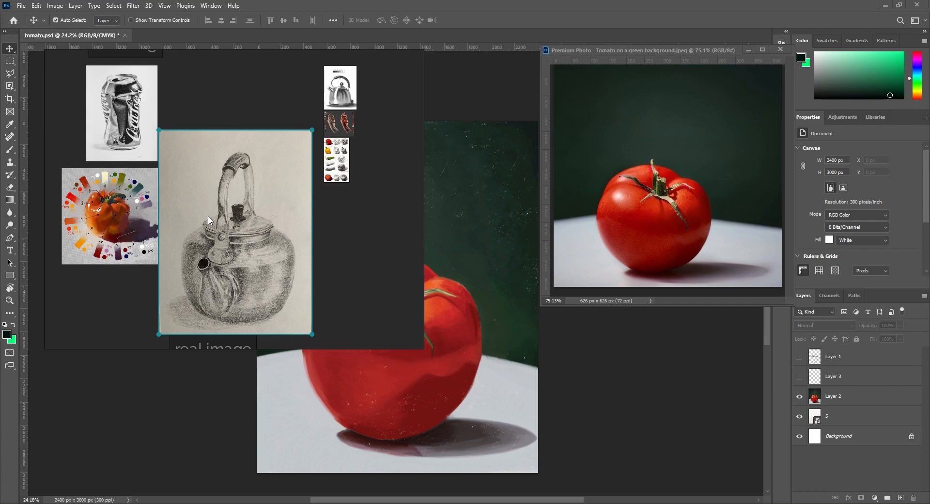
left_click_drag(278, 278, 277, 270)
Step: Open PureRef's Help, review the list of basic controls and close it
left_click(346, 262)
key("F1")
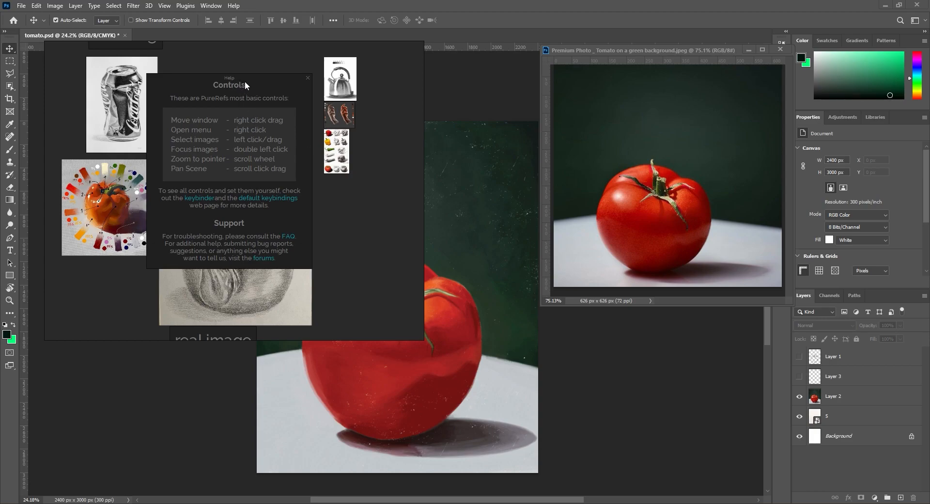
left_click_drag(229, 85, 252, 113)
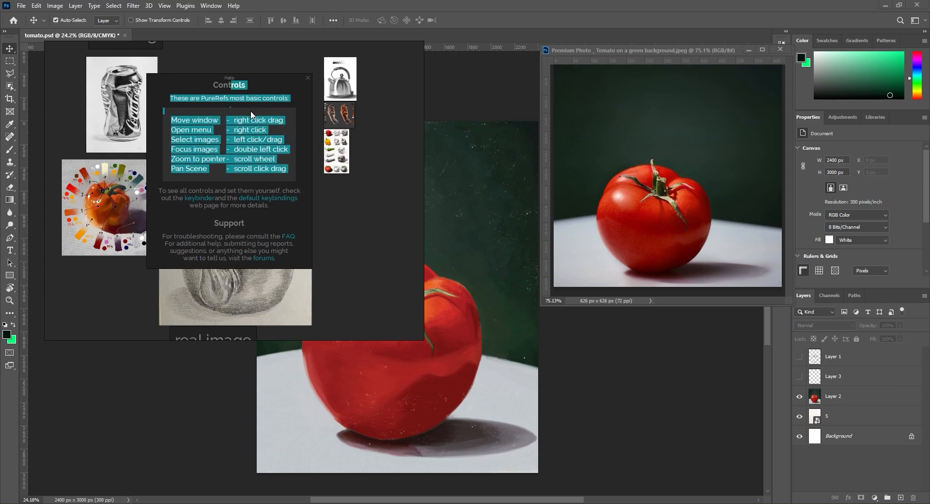
left_click(213, 116)
left_click_drag(167, 118, 202, 150)
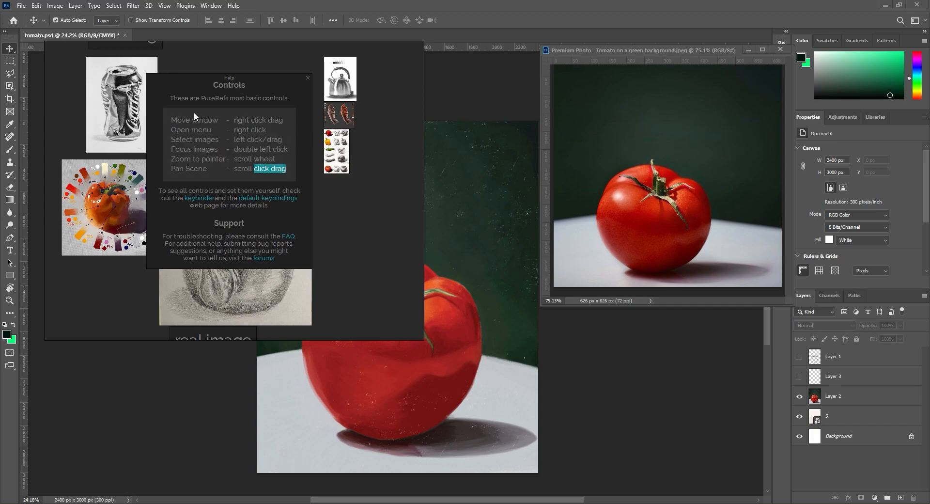
left_click(308, 78)
Step: Enable autosaving in PureRef's settings and adjust its interval
right_click(230, 90)
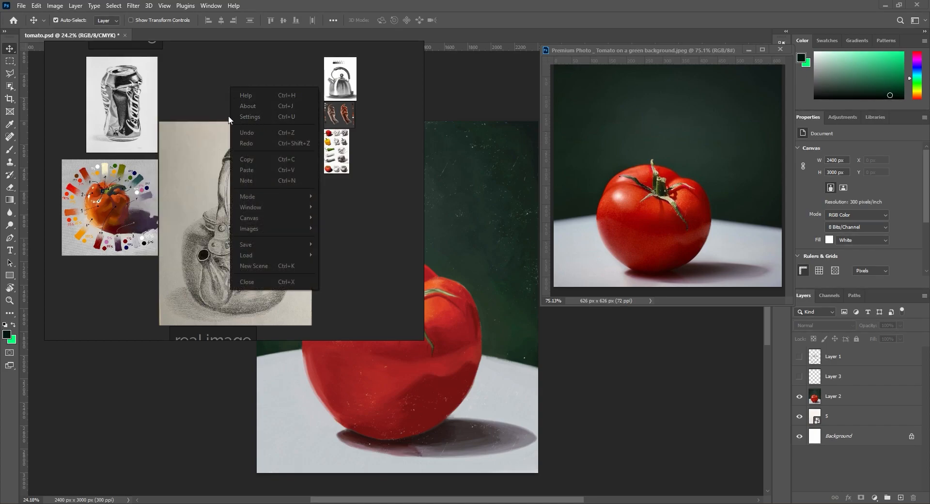
left_click(232, 118)
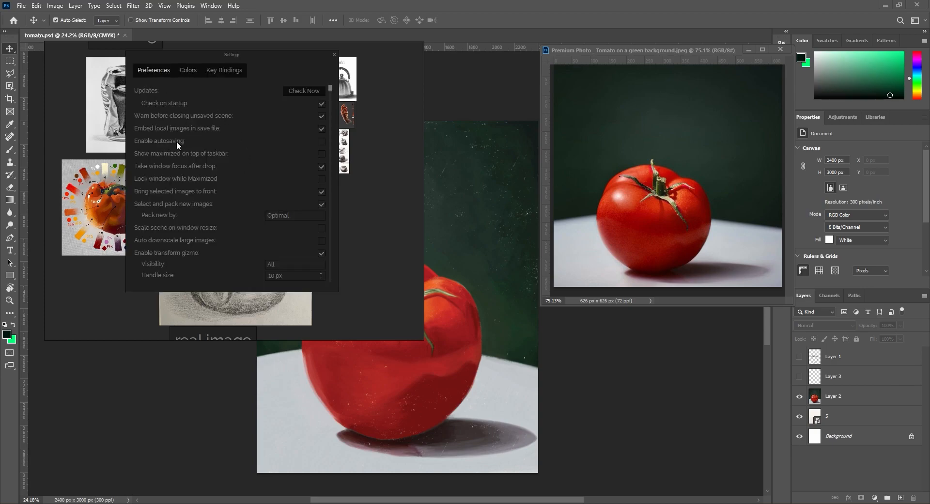
left_click(320, 142)
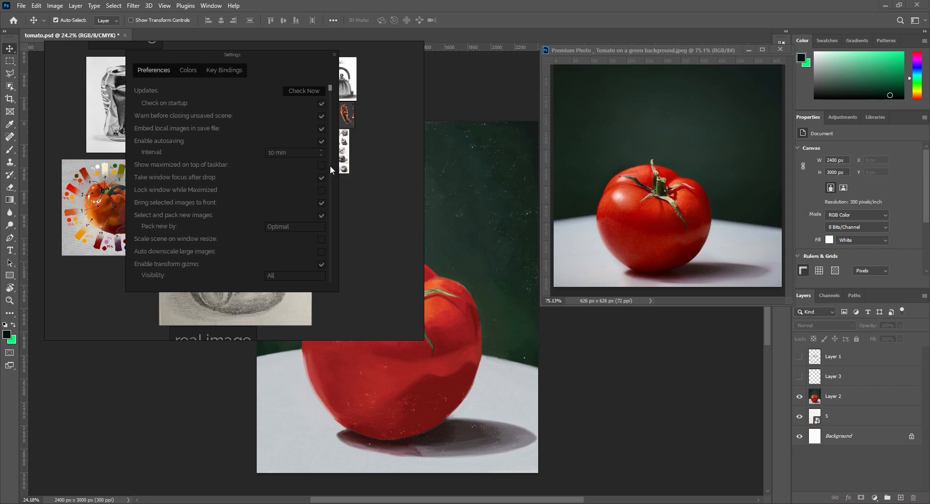
left_click(322, 154)
Step: Try the Light colour preset for PureRef and return to the Dark preset
left_click(191, 69)
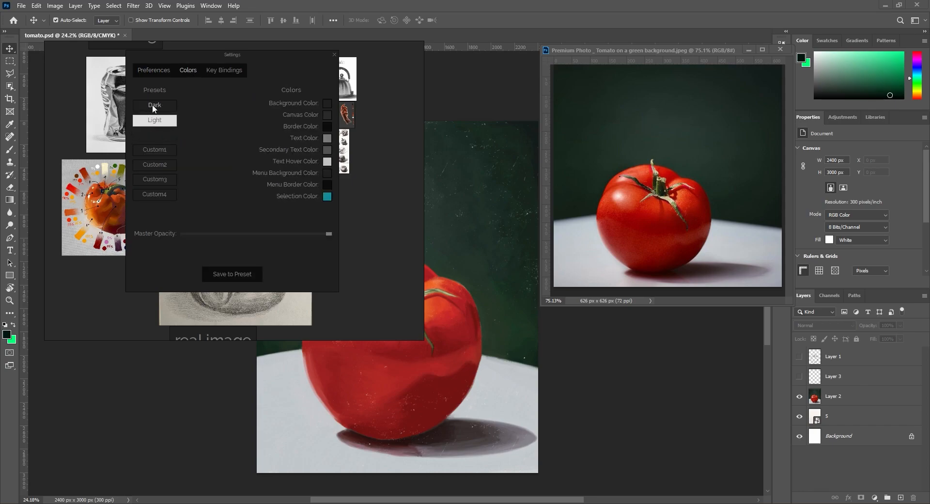
left_click(154, 122)
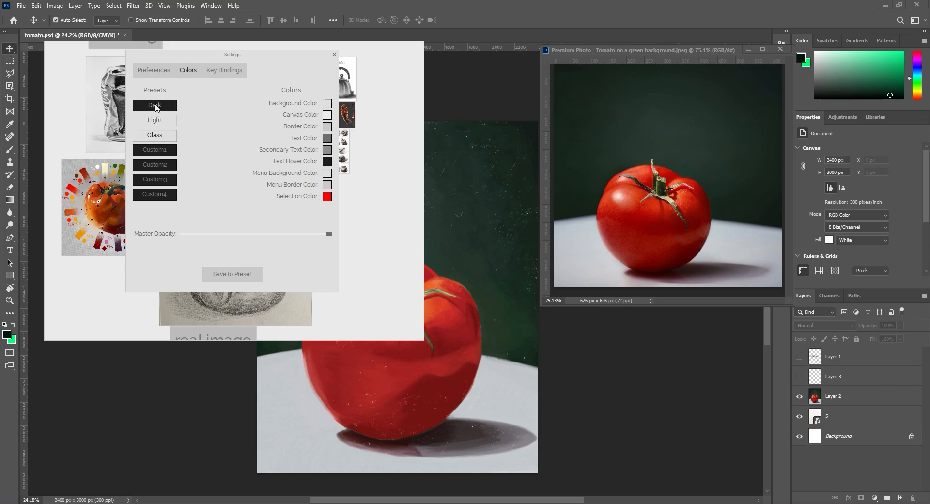
left_click(156, 106)
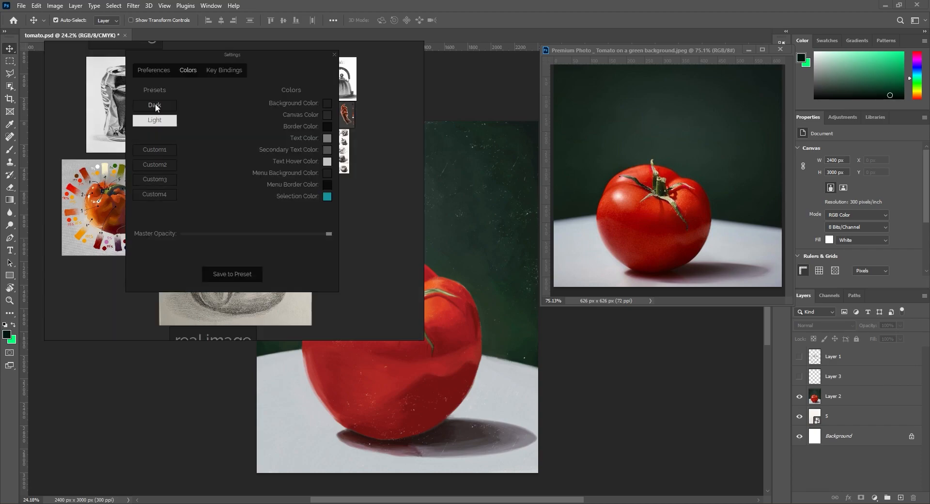
Step: Look through PureRef's key bindings and close the settings
left_click(226, 70)
scroll(237, 184, "down", 10)
scroll(231, 181, "up", 8)
left_click(334, 54)
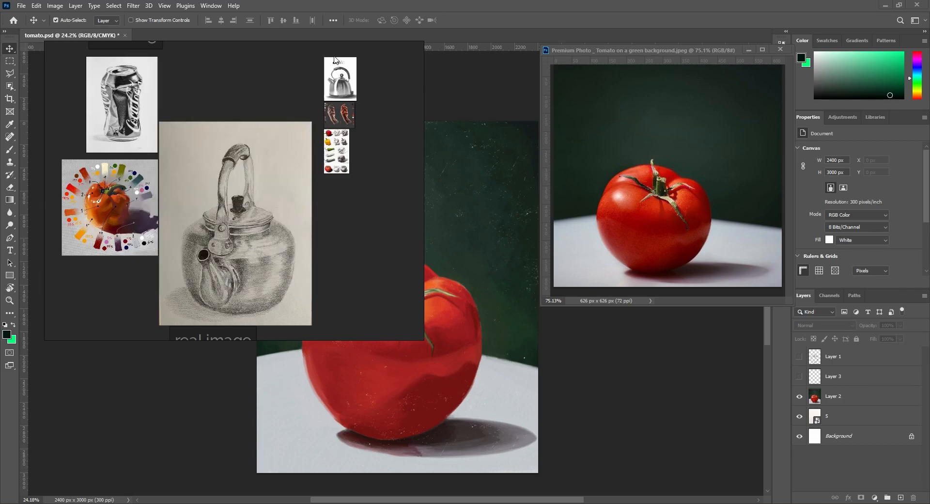
Step: Shrink the PureRef window and place it beside the tomato painting with the teapot drawing in view
left_click_drag(305, 208, 279, 206)
scroll(279, 206, "up", 5)
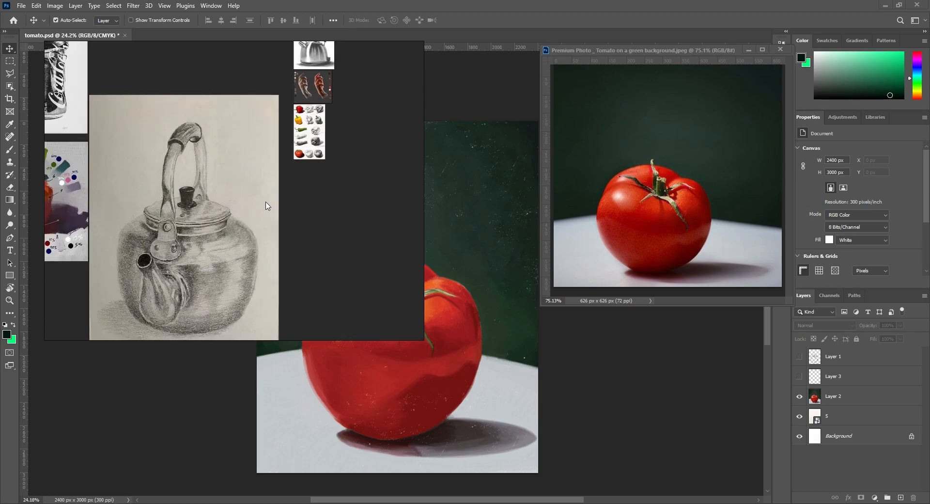
scroll(288, 180, "down", 2)
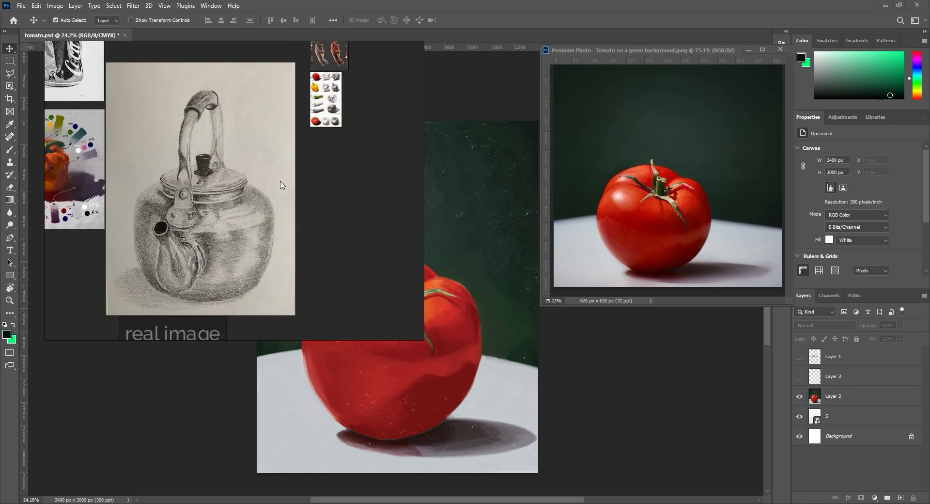
left_click_drag(420, 338, 245, 241)
left_click_drag(181, 160, 173, 140)
left_click_drag(173, 140, 147, 184)
scroll(145, 182, "down", 2)
left_click(147, 184)
left_click(228, 183)
Step: Lock the PureRef window, test moving the window and its contents, and unlock it again
key("ctrl+w")
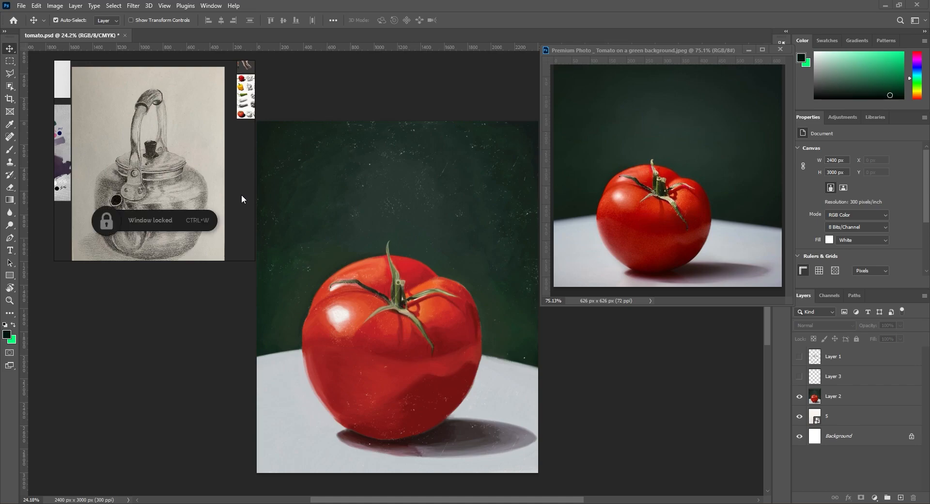
mouse_move(137, 130)
left_mouse_down()
mouse_move(194, 166)
mouse_move(143, 128)
left_mouse_up()
key("ctrl+w")
key("super")
mouse_move(175, 157)
left_mouse_down()
mouse_move(203, 155)
mouse_move(171, 148)
left_mouse_up()
scroll(171, 151, "down", 3)
key("ctrl+w")
key("ctrl+w")
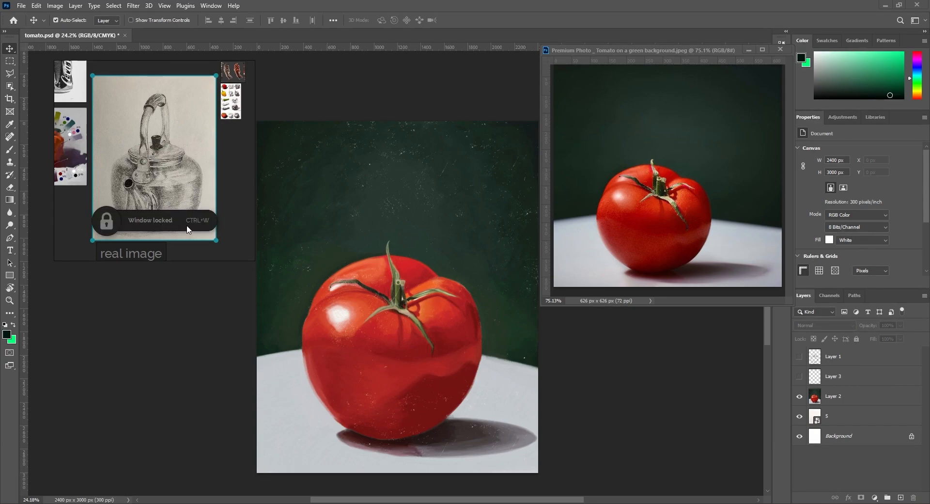
key("ctrl+w")
left_click(230, 191)
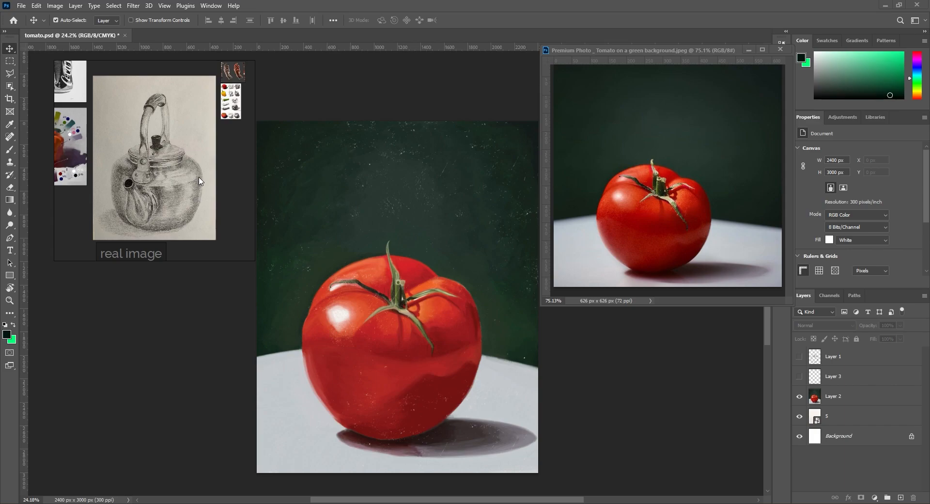
Step: Lock the canvas, try zooming and moving around the references, and unlock it again
key("ctrl+r")
scroll(157, 192, "down", 2)
scroll(157, 193, "down", 4)
scroll(156, 192, "up", 4)
left_click_drag(145, 163, 165, 174)
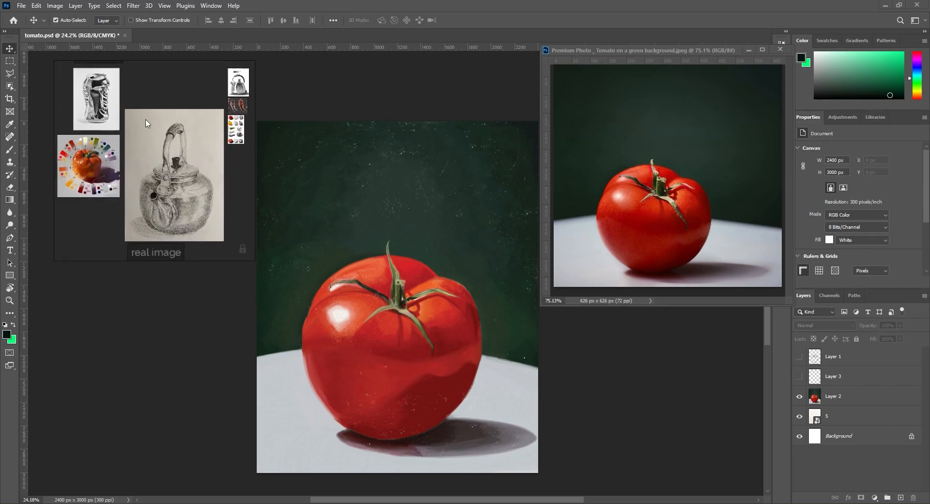
scroll(145, 127, "down", 3)
scroll(132, 141, "up", 3)
left_click_drag(169, 119, 135, 122)
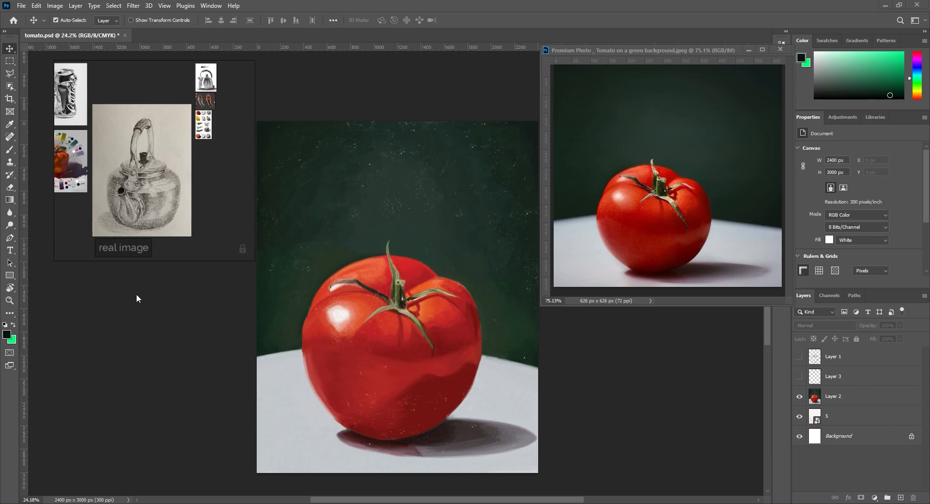
key("ctrl+r")
mouse_move(170, 157)
left_mouse_down()
mouse_move(181, 163)
mouse_move(163, 154)
left_mouse_up()
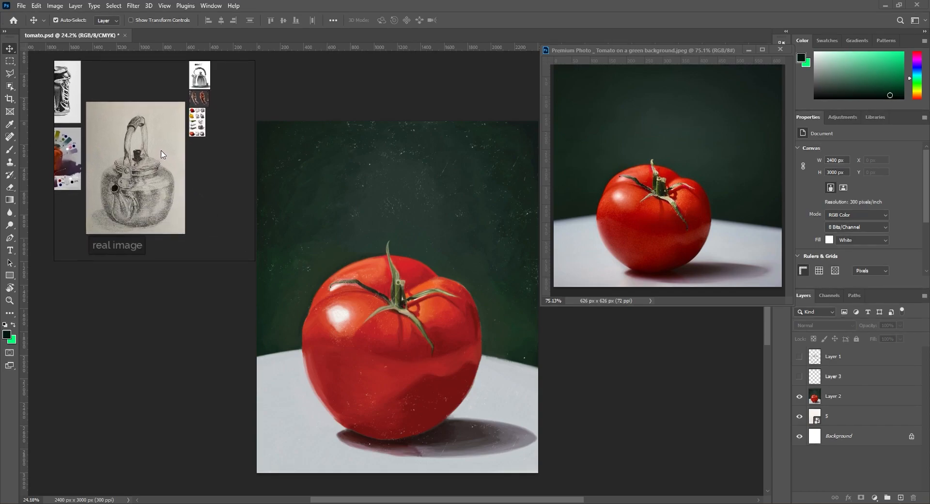
Step: Look up the Grayscale option among PureRef's canvas commands
right_click(130, 145)
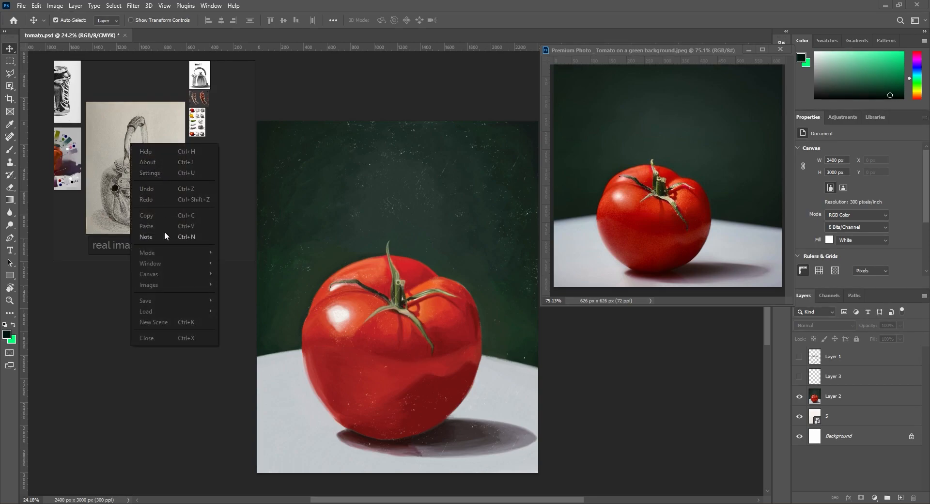
right_click(114, 86)
mouse_move(182, 202)
mouse_move(161, 216)
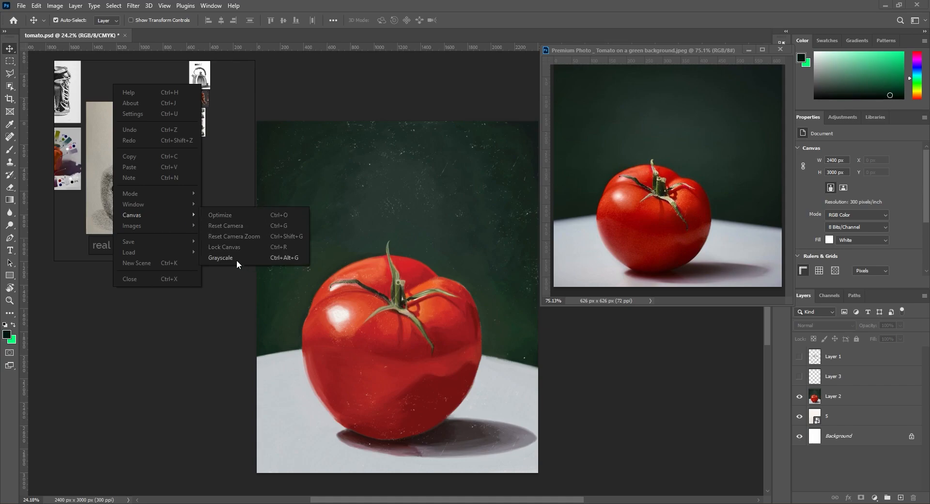
left_click(213, 177)
Step: Select the pepper colour study and display that single image in grayscale
scroll(171, 194, "up", 5)
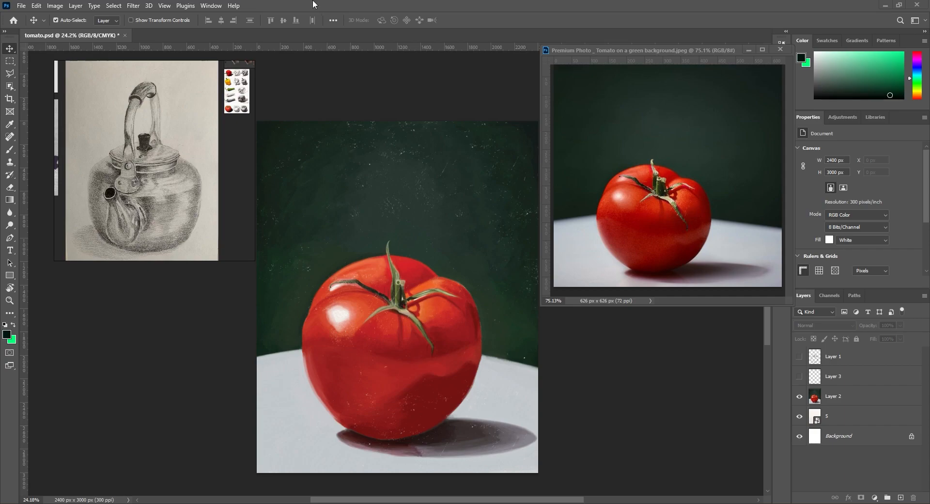
scroll(141, 157, "down", 5)
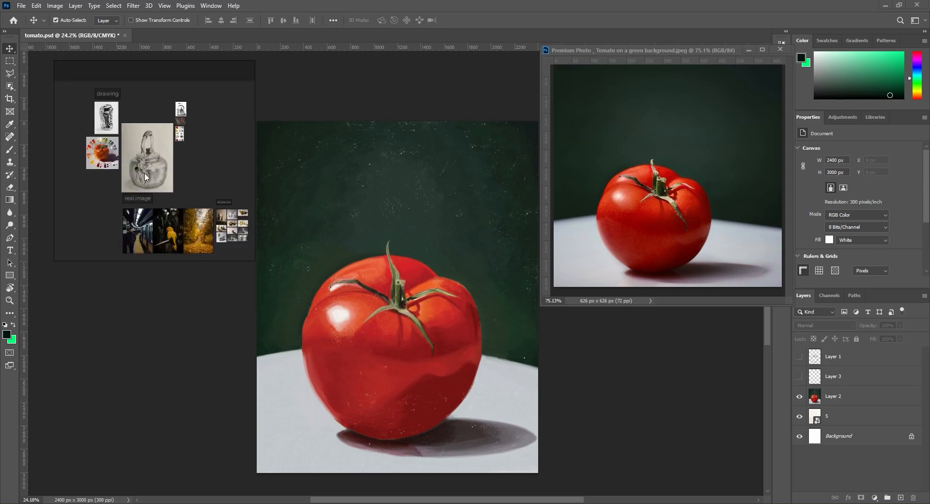
scroll(103, 160, "up", 2)
left_click(148, 159)
scroll(153, 150, "up", 3)
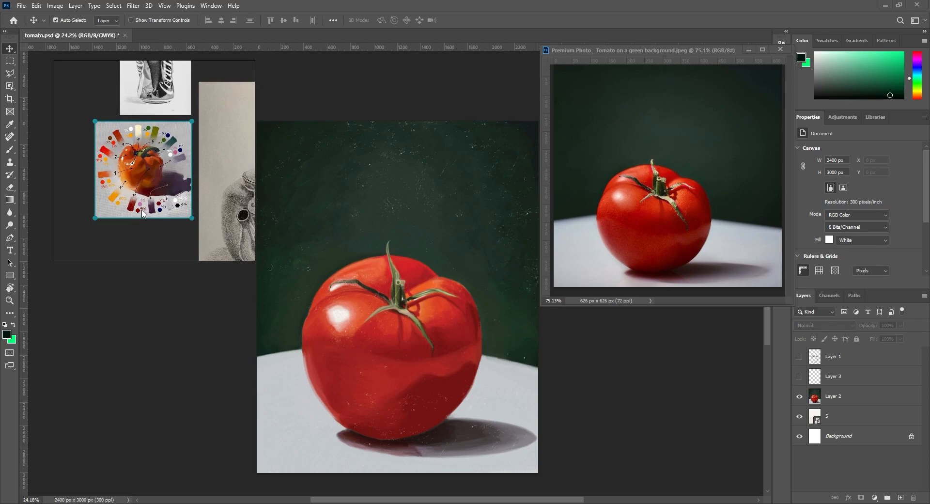
key("alt+g")
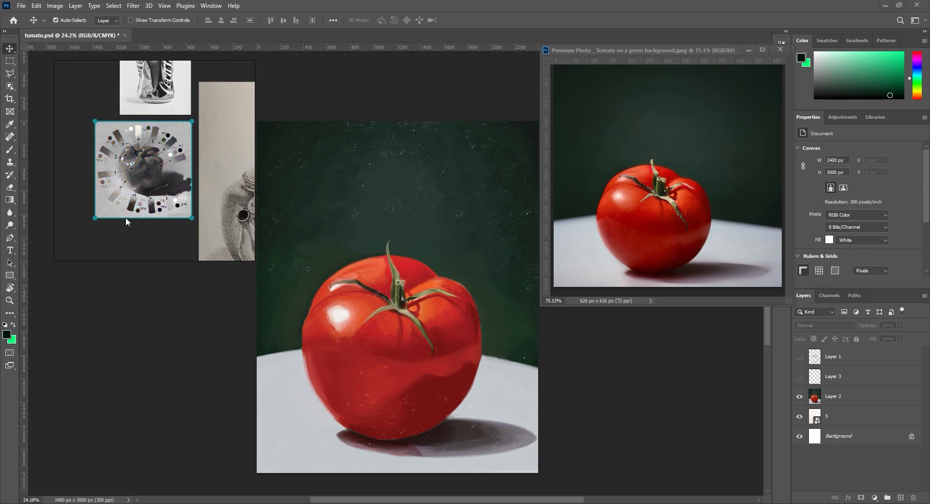
scroll(124, 208, "down", 4)
scroll(114, 190, "up", 4)
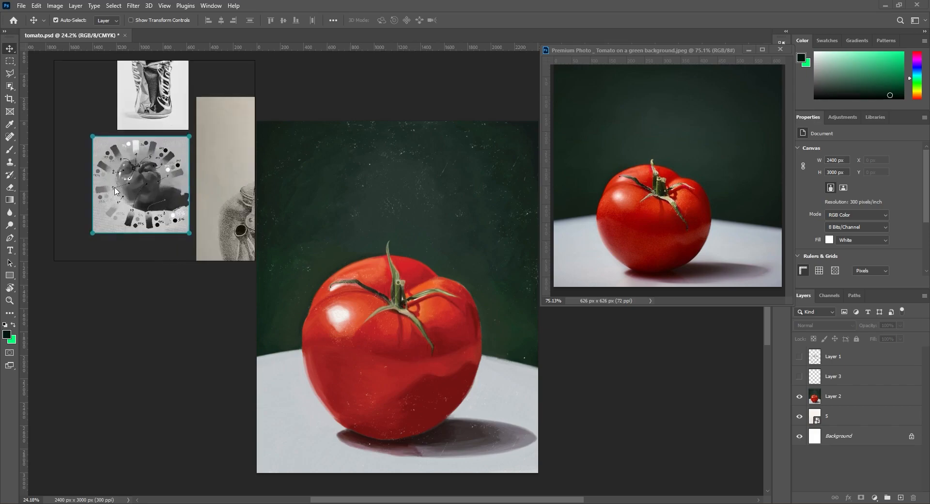
scroll(115, 190, "up", 4)
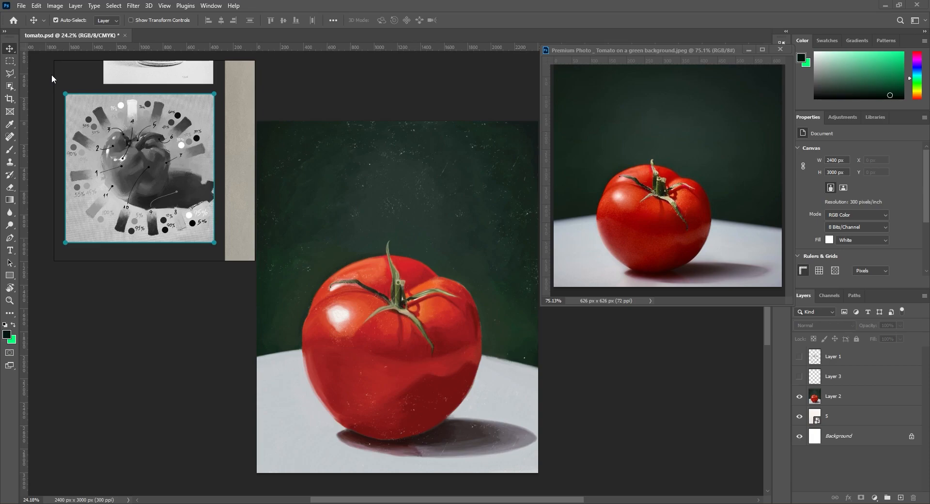
Step: Restore the pepper study to full colour and bring the whole reference board into view
key("alt+g")
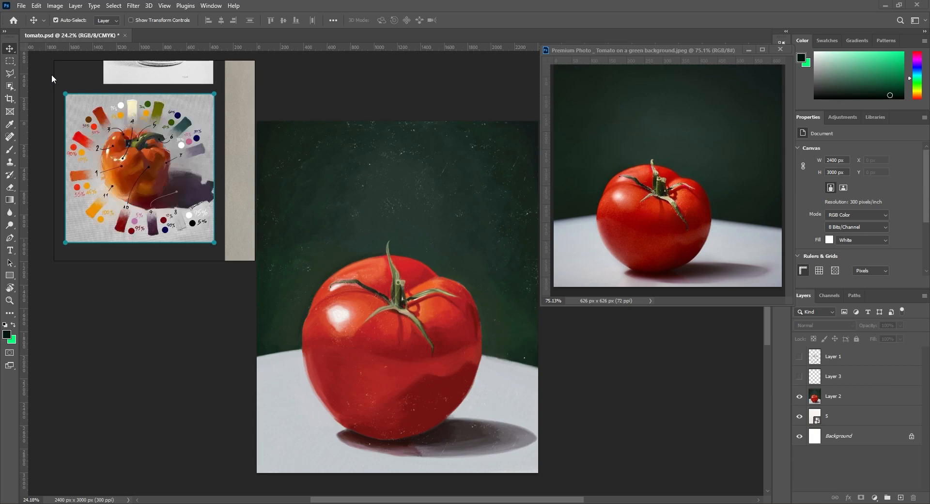
scroll(102, 143, "down", 4)
scroll(120, 157, "down", 3)
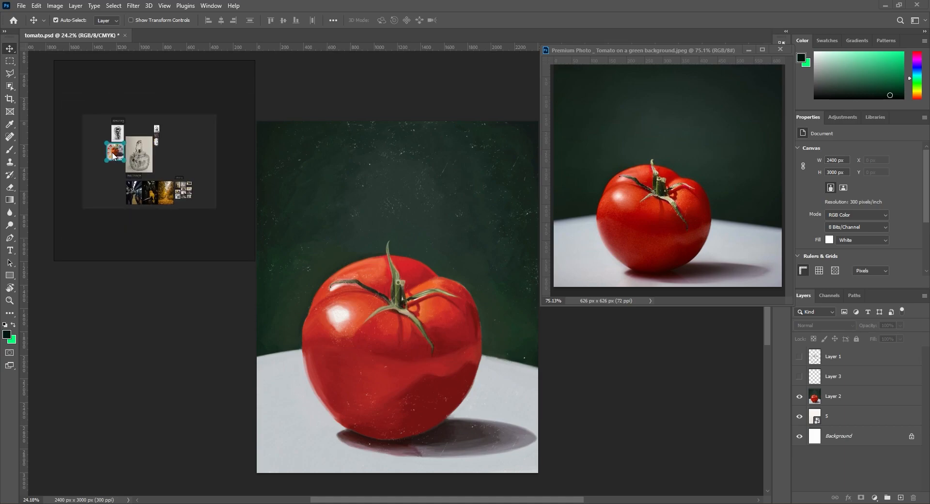
scroll(88, 141, "up", 2)
scroll(81, 134, "up", 1)
Step: Display all references on the canvas in grayscale and bring the teapot drawing into focus
left_click(95, 131)
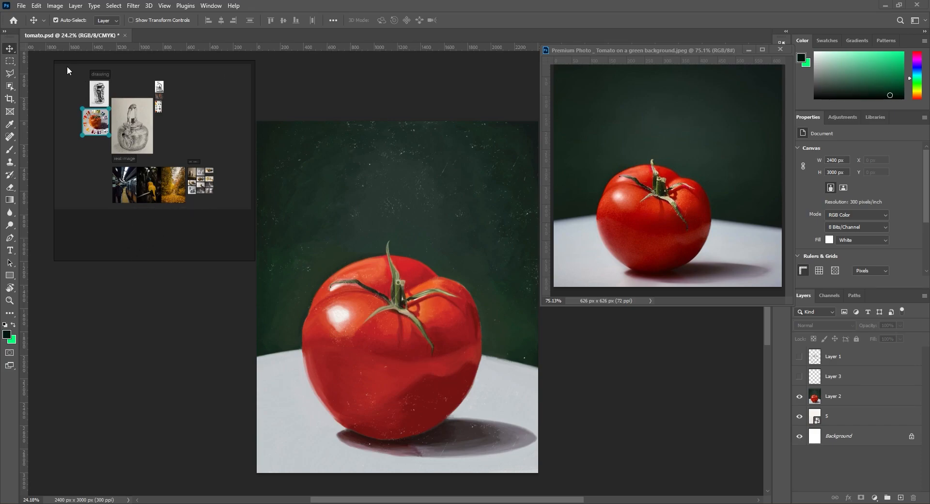
left_click(126, 182)
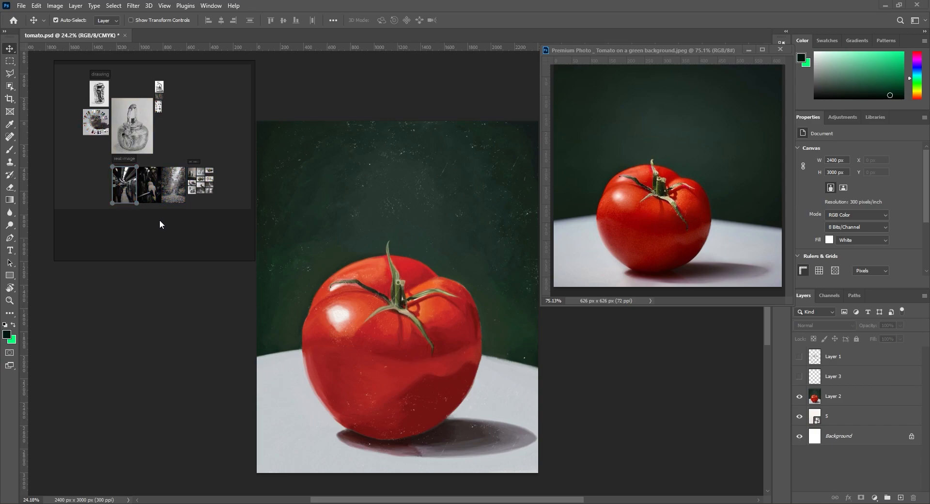
left_click(191, 126)
left_click(94, 168)
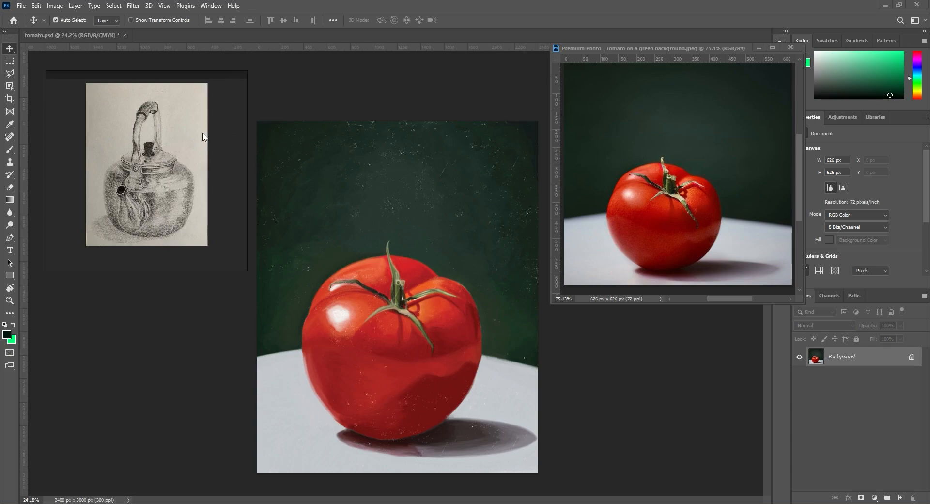
Step: Switch the reference board to Overlay Mode so its images float directly over Photoshop
scroll(202, 141, "down", 3)
scroll(194, 167, "up", 2)
left_click_drag(161, 219, 161, 240)
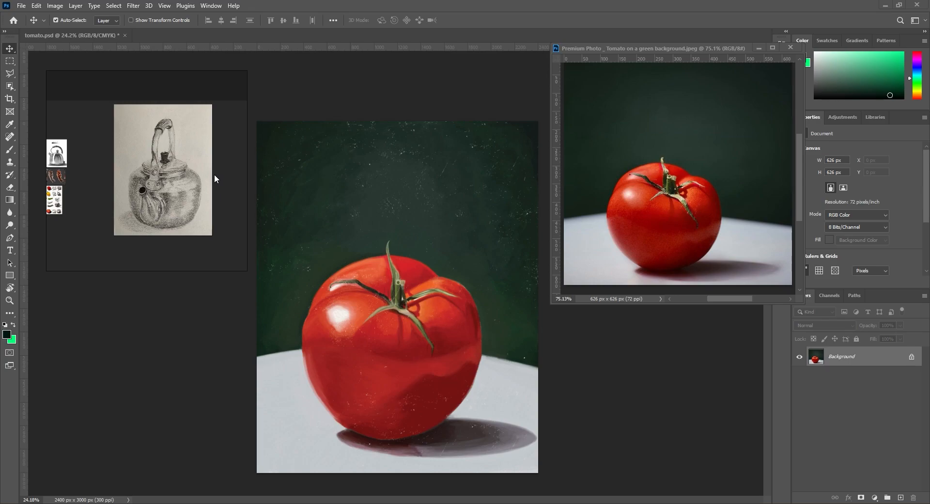
key("ctrl+y")
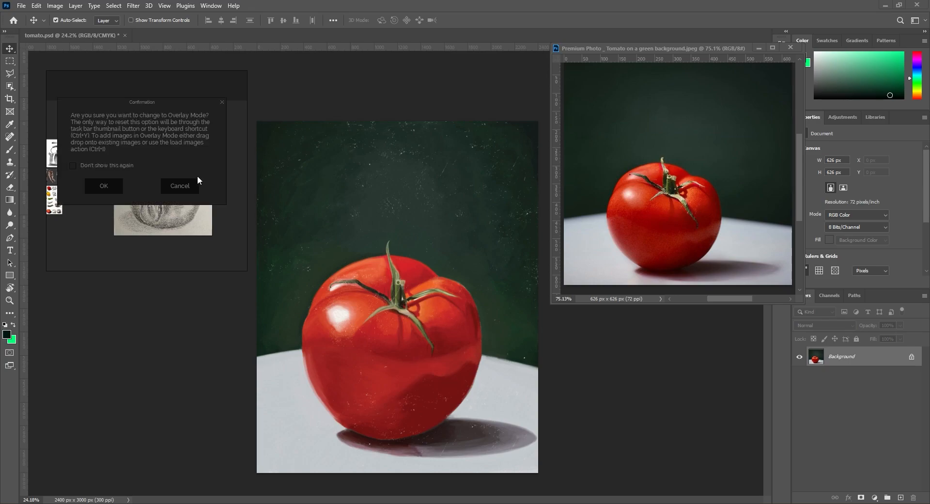
left_click(104, 189)
Step: Place the can, pepper and teapot drawings left of the tomato painting, and the kettle, chilli and vegetable references over Photoshop's colour and properties area
left_click_drag(173, 79, 97, 137)
left_click_drag(334, 207, 84, 208)
mouse_move(719, 119)
left_mouse_down()
mouse_move(423, 347)
mouse_move(89, 368)
mouse_move(116, 376)
left_mouse_up()
left_click_drag(567, 77, 906, 46)
left_click_drag(564, 114, 902, 83)
mouse_move(563, 156)
left_mouse_down()
mouse_move(871, 119)
mouse_move(916, 133)
left_mouse_up()
Step: Place the parrot and subway photos just left of the tomato painting and the autumn forest photo over the Properties area
mouse_move(524, 443)
left_mouse_down()
mouse_move(234, 186)
mouse_move(143, 118)
mouse_move(154, 114)
left_mouse_up()
mouse_move(452, 418)
left_mouse_down()
mouse_move(399, 429)
mouse_move(225, 383)
mouse_move(213, 286)
mouse_move(195, 238)
left_mouse_up()
left_click_drag(640, 460, 906, 252)
mouse_move(722, 410)
left_mouse_down()
mouse_move(836, 128)
mouse_move(724, 406)
left_mouse_up()
left_click(623, 329)
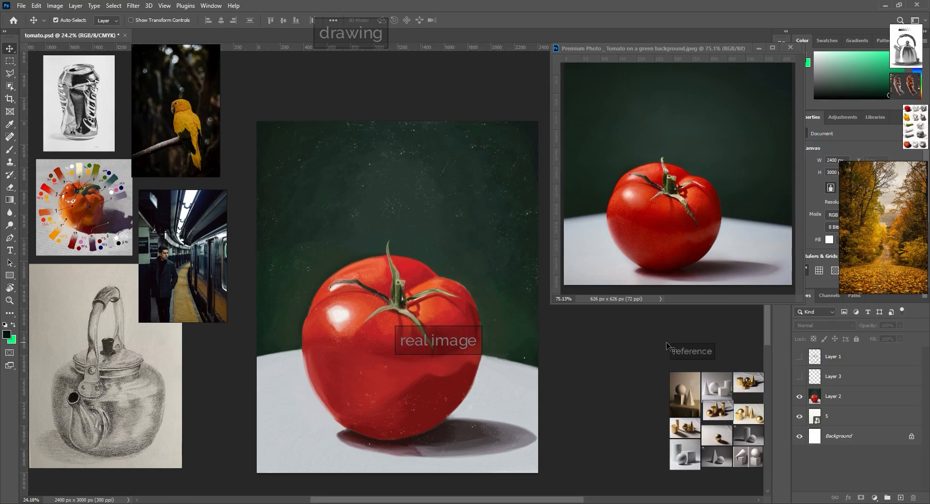
Step: Move the "reference" label and one still-life image near the kettle drawing, and the "real image" label off the painting
left_click_drag(694, 348, 831, 28)
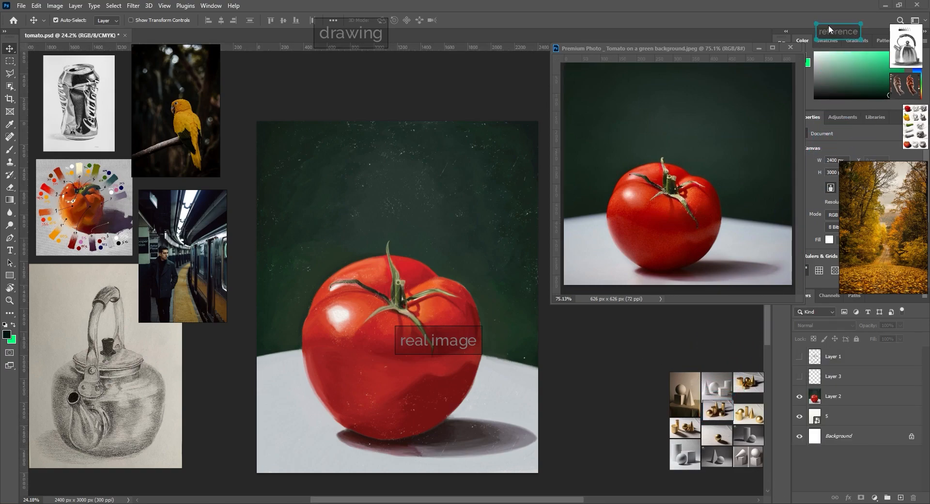
left_click_drag(686, 407, 833, 107)
left_click(197, 163)
left_click(335, 104)
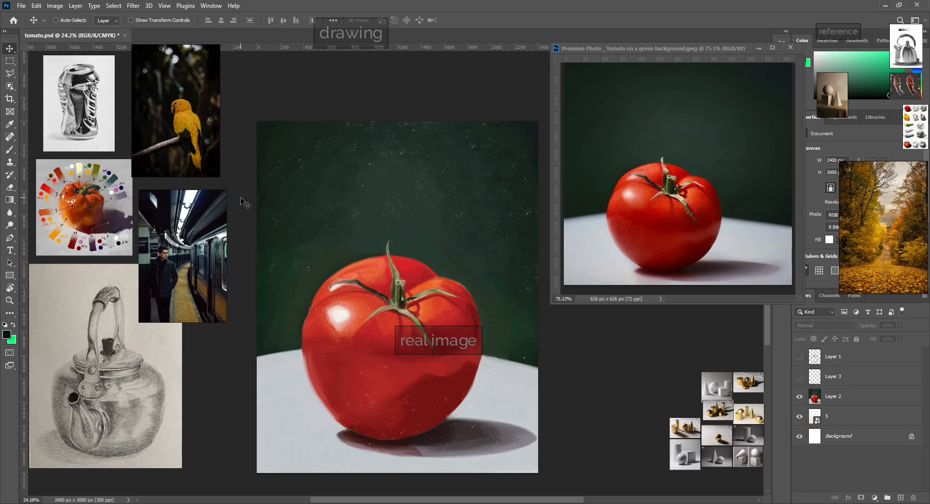
key("ctrl")
Step: Add a new layer above Layer 2 in tomato.psd and paint a dark brush dab on the tomato beside the subway photo
left_click(306, 170)
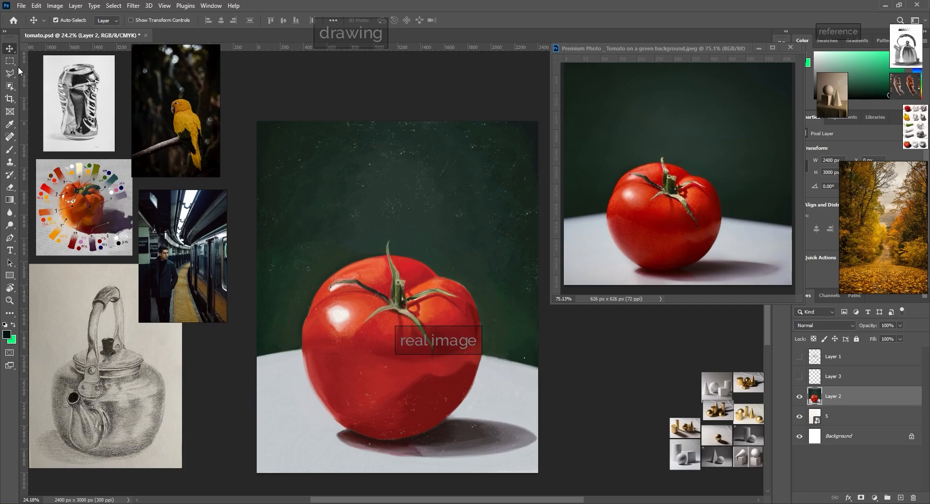
left_click(5, 149)
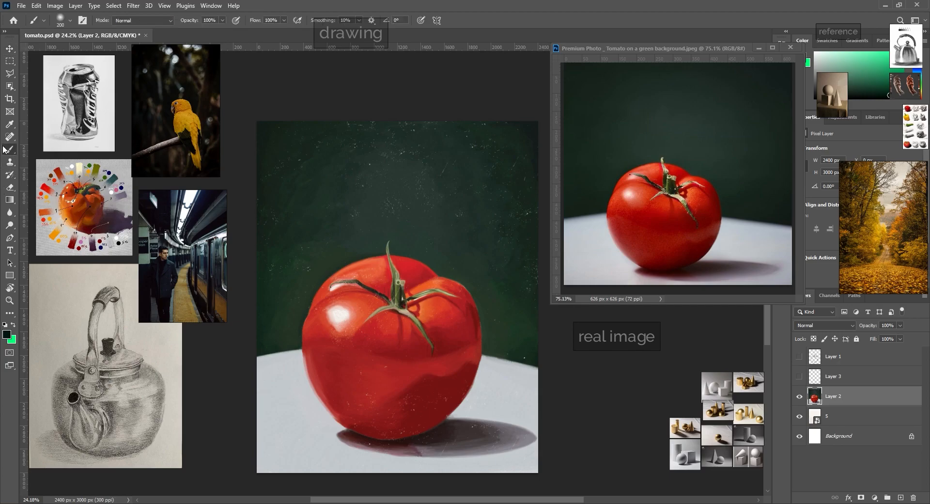
left_click(901, 498)
left_click_drag(504, 354, 295, 305)
left_click_drag(235, 337, 268, 354)
left_click_drag(281, 206, 282, 220)
left_click_drag(247, 160, 262, 184)
left_click(156, 253)
left_click(842, 419)
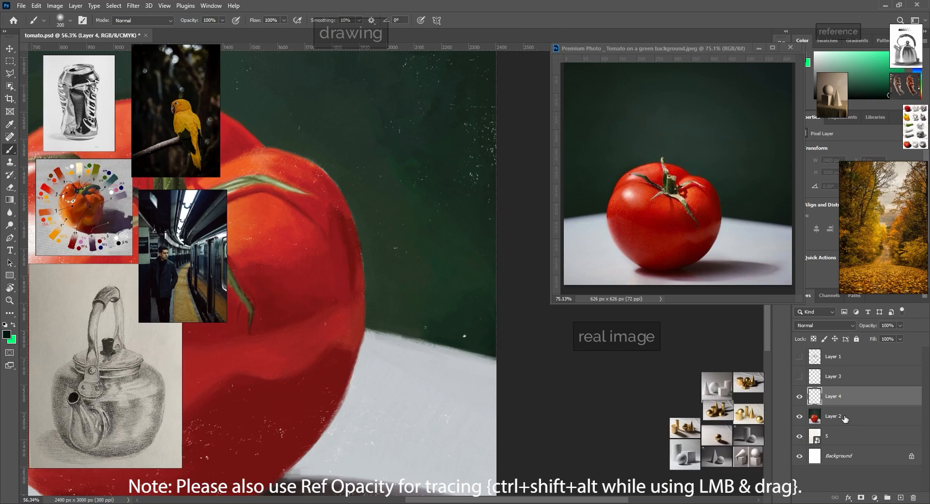
left_click(843, 402)
left_click_drag(251, 247, 250, 227)
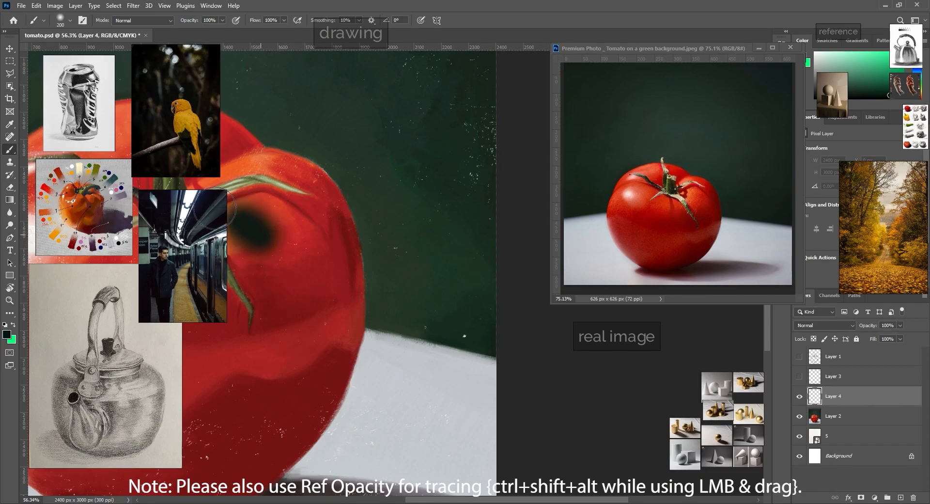
Step: Shift the subway photo slightly right, then delete the painted layer and hide Layer 2
left_click_drag(171, 257, 191, 257)
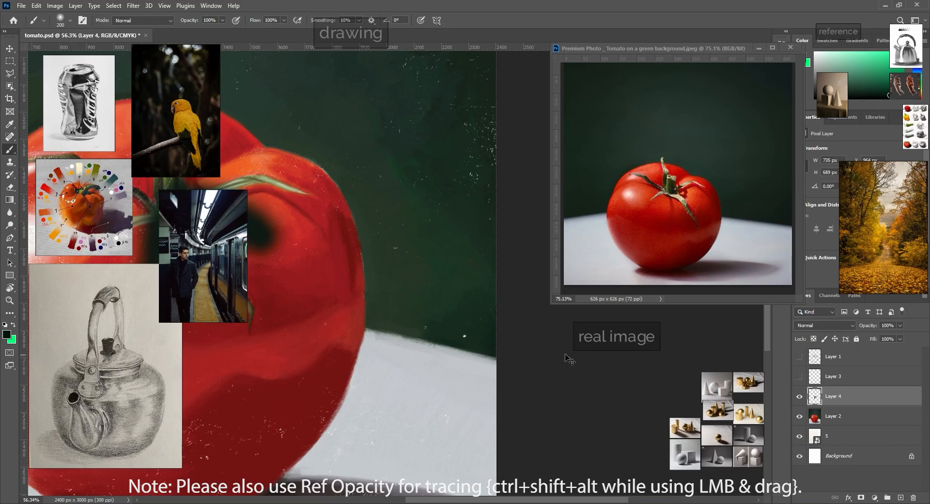
key("Delete")
left_click(800, 396)
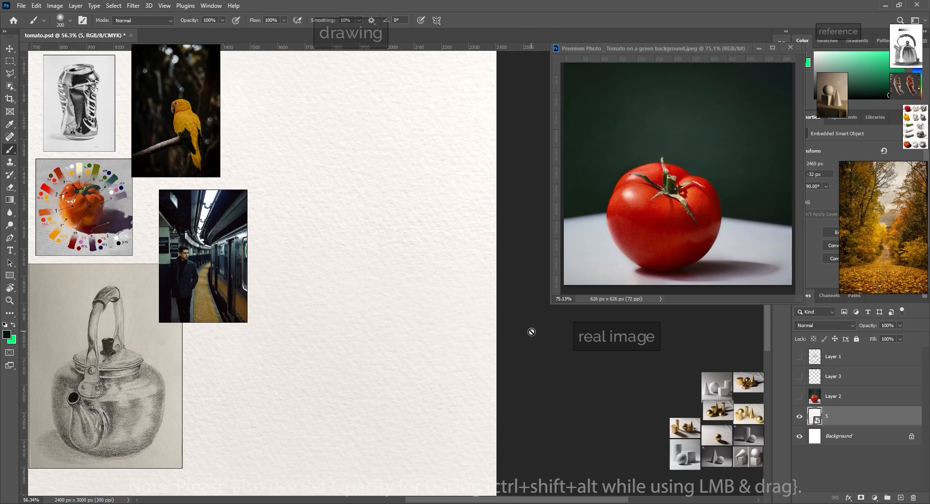
Step: Activate Photoshop's Move tool and disable PureRef's Overlay Mode
key("super")
key("super")
left_click(10, 49)
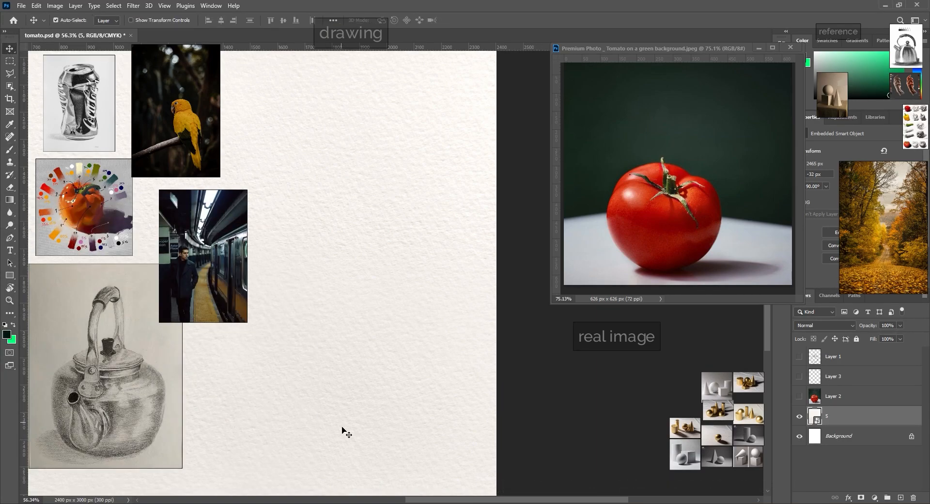
mouse_move(389, 502)
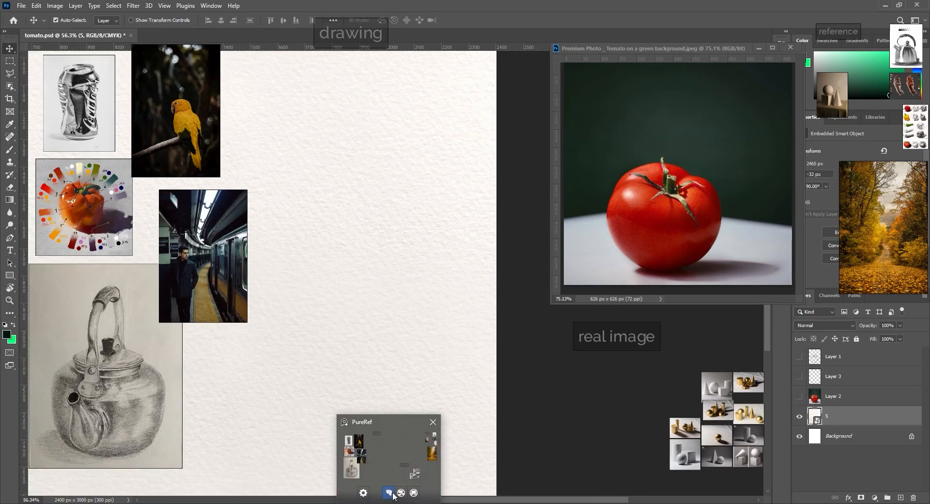
key("super")
key("super")
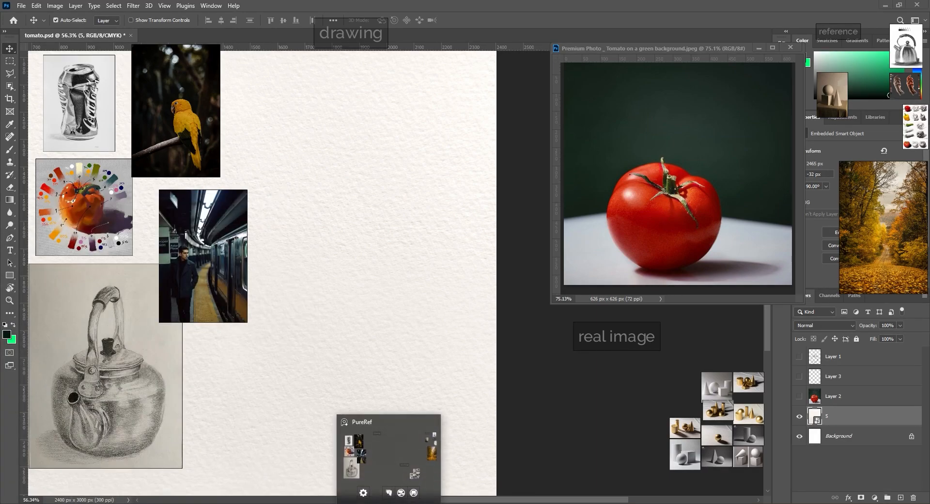
left_click(402, 493)
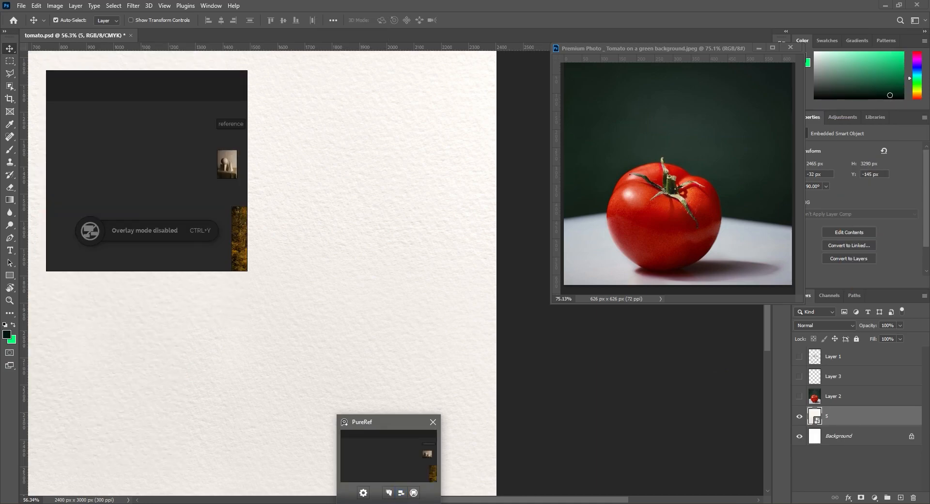
Step: Make the PureRef window transparent to the mouse, then turn that mode off again
left_click(389, 493)
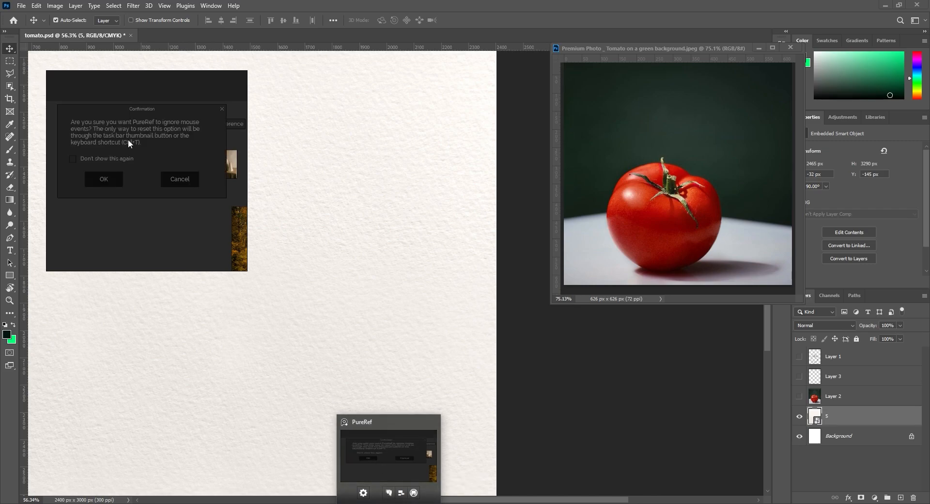
left_click(99, 178)
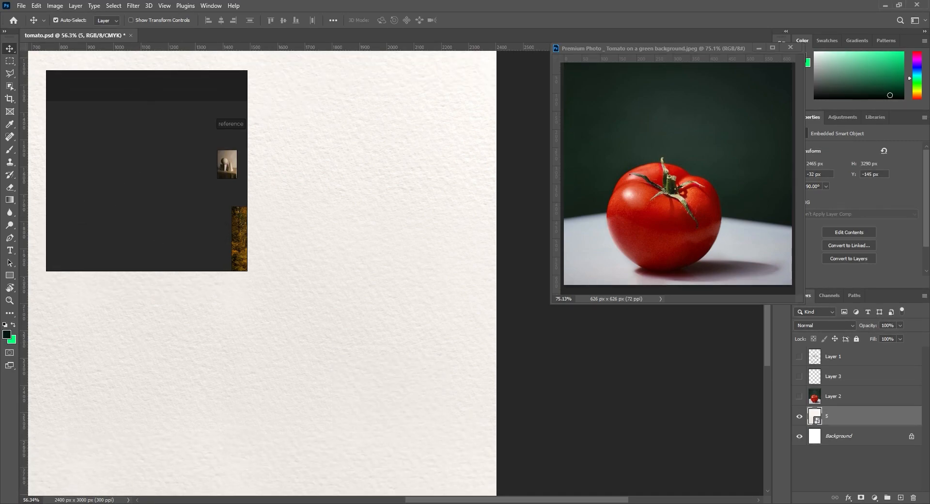
left_click(389, 493)
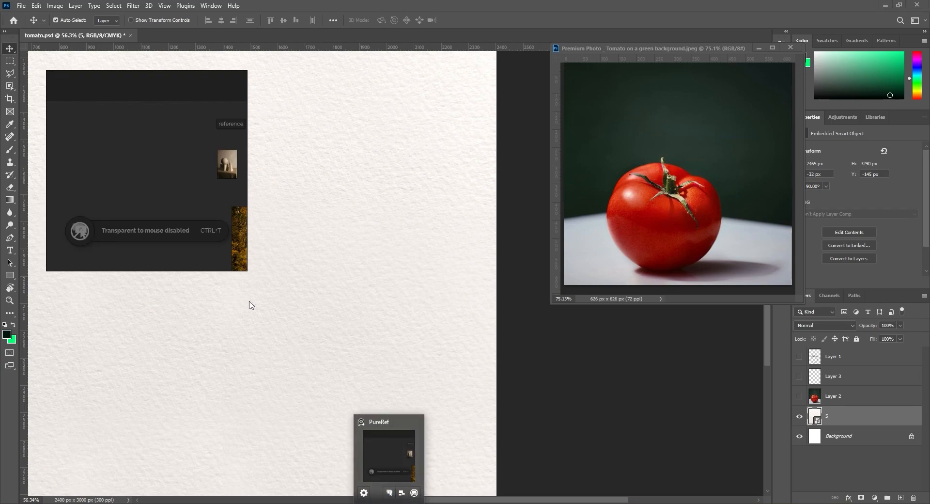
Step: Save the PureRef scene to the Desktop as "reference" in PureRef Scene (*.pur) format
scroll(130, 182, "down", 5)
scroll(123, 153, "up", 4)
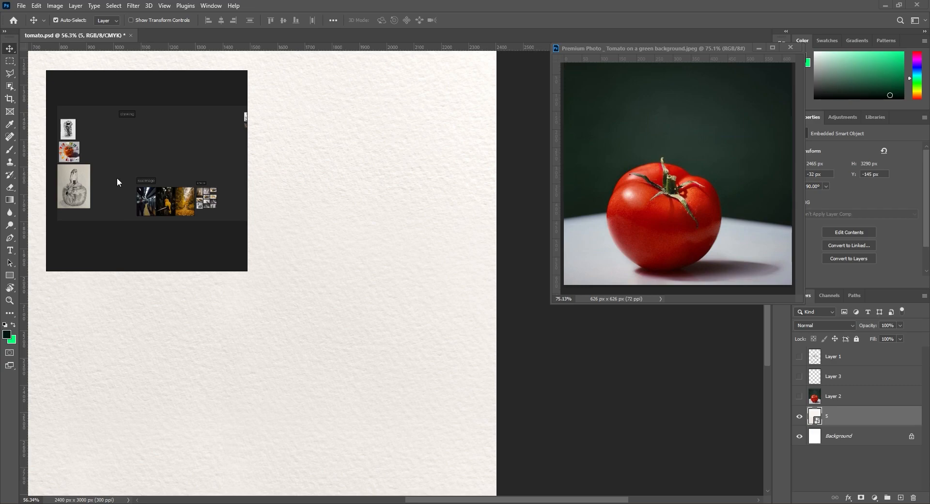
key("ctrl+s")
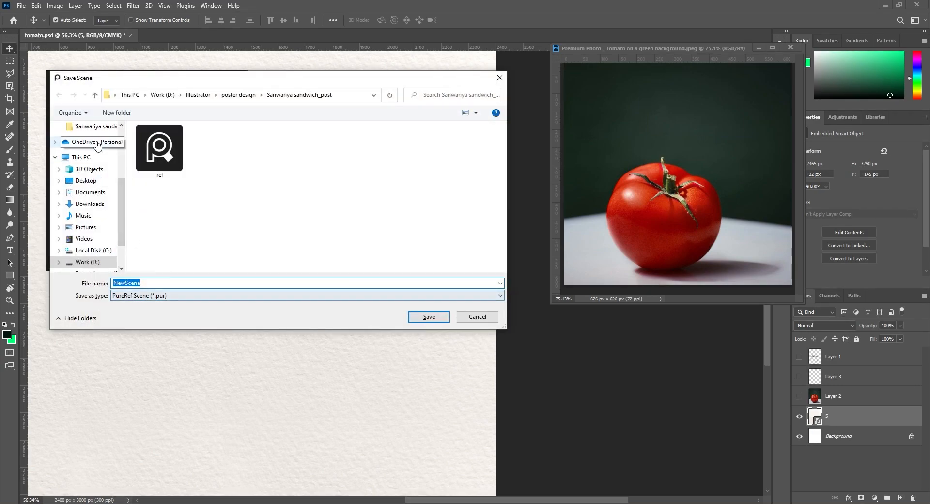
left_click(81, 158)
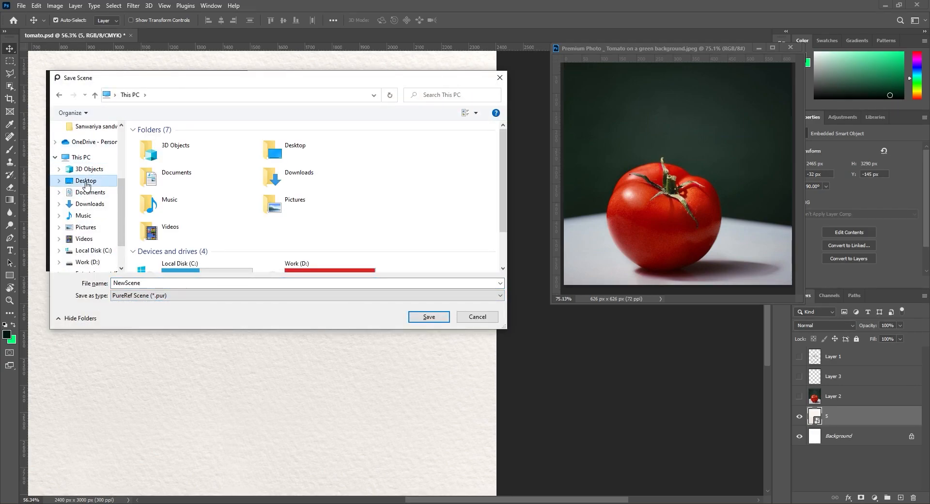
left_click(86, 181)
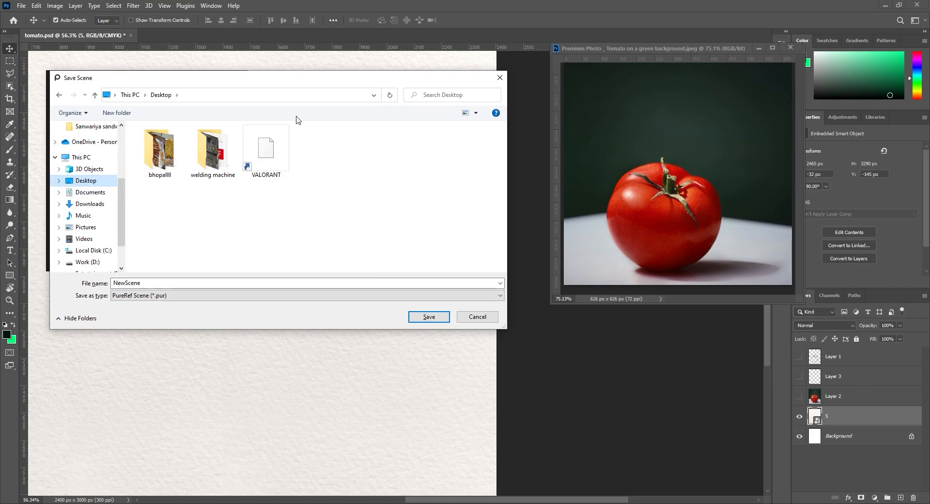
left_click(210, 282)
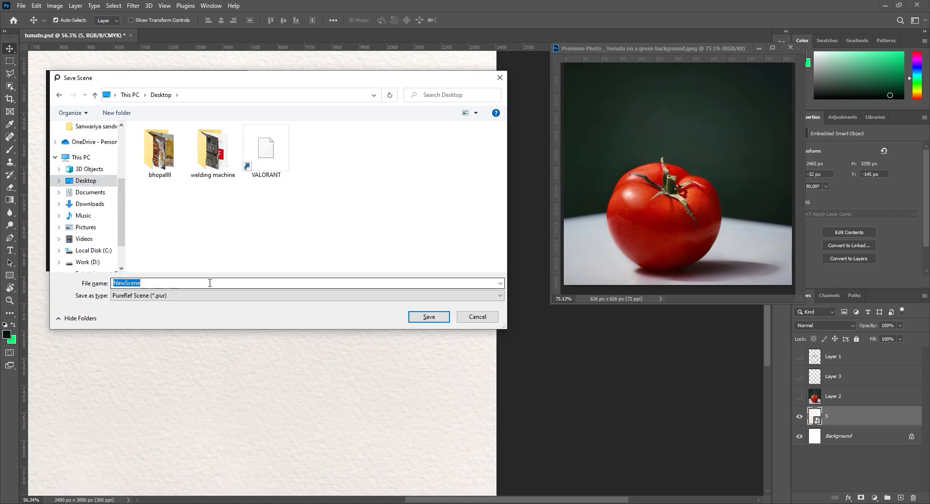
type("reference")
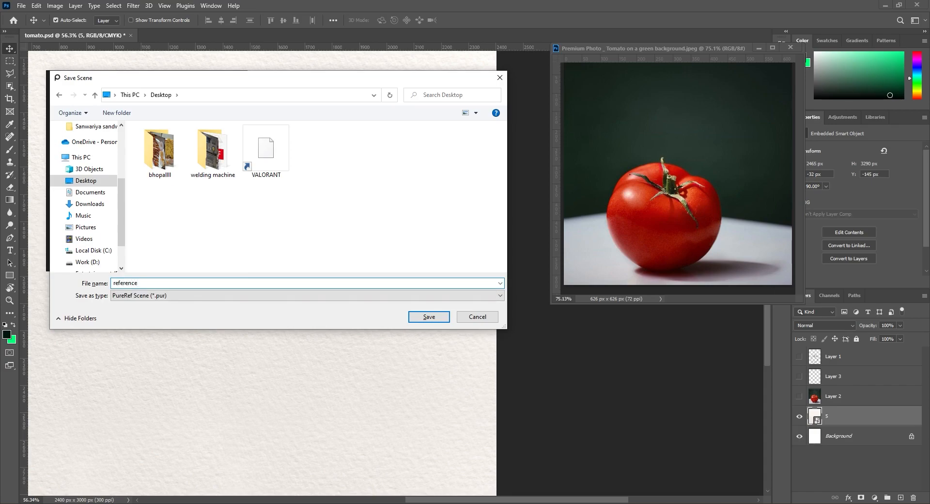
left_click(421, 316)
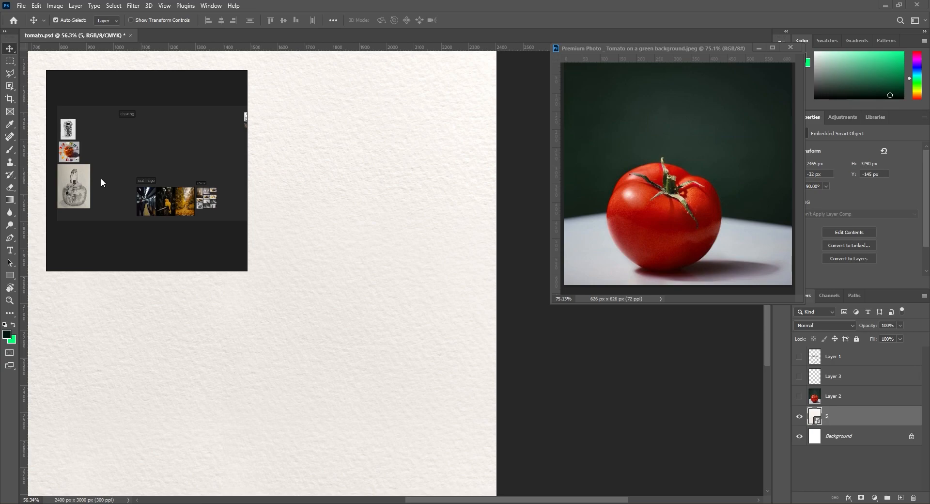
Step: Close PureRef and reopen the saved "reference" scene from the Windows desktop
scroll(99, 178, "up", 2)
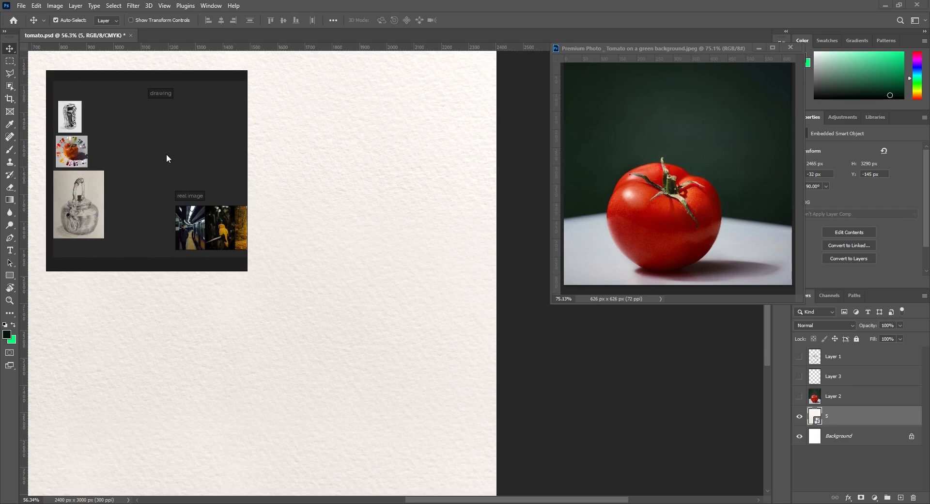
key("Escape")
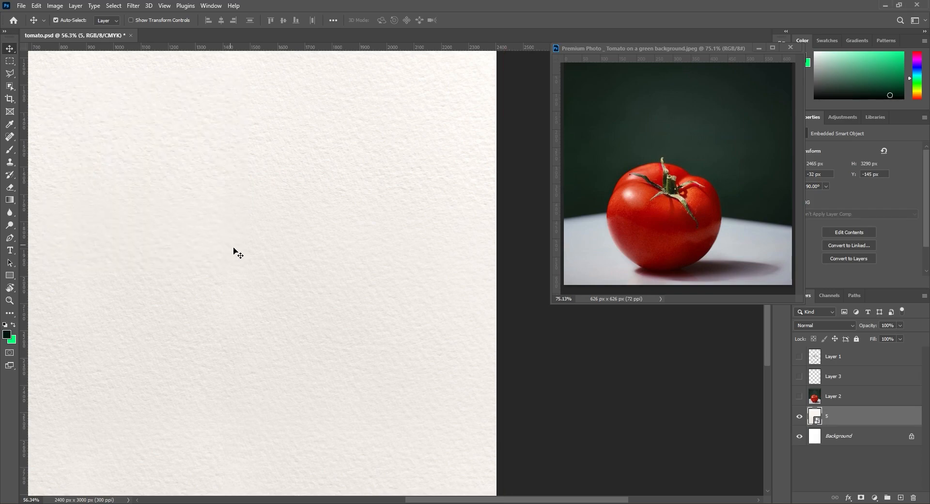
key("super+d")
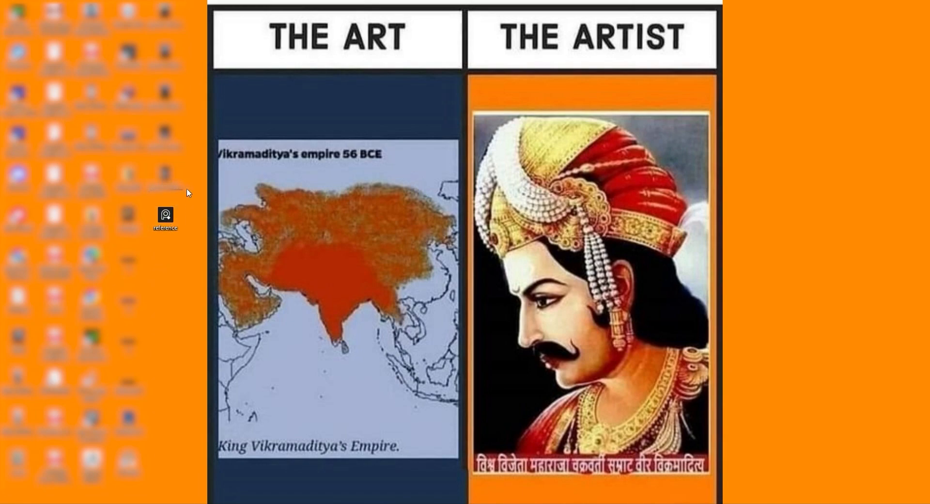
double_click(172, 224)
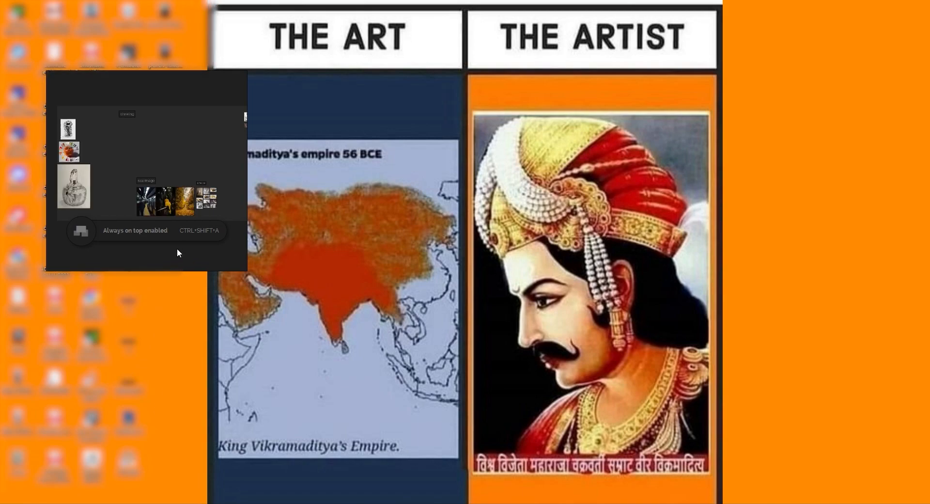
Step: Return to Photoshop and place the PureRef window in the empty area right of the paper canvas
left_click(372, 503)
left_click_drag(147, 201, 612, 197)
scroll(617, 188, "up", 5)
scroll(625, 169, "down", 3)
scroll(627, 169, "up", 1)
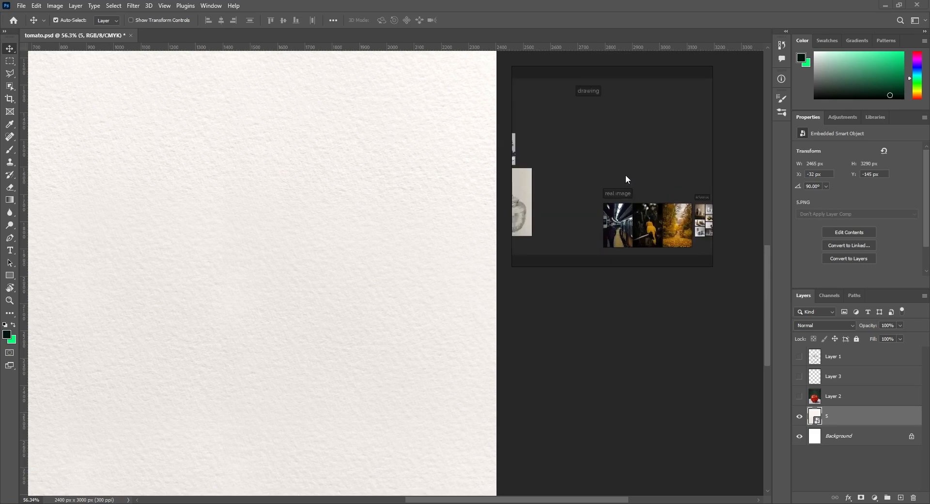
Step: Open PureRef's settings and look through the action shortcuts under Key Bindings
right_click(582, 136)
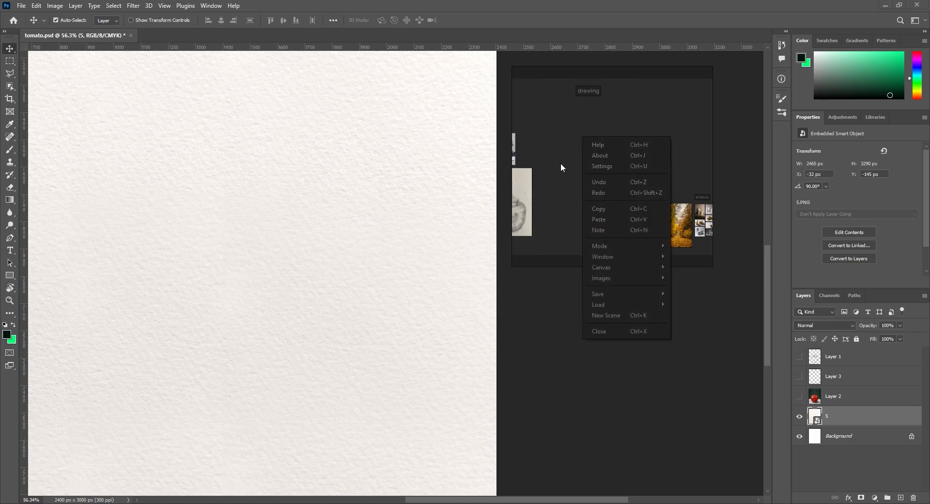
left_click(561, 143)
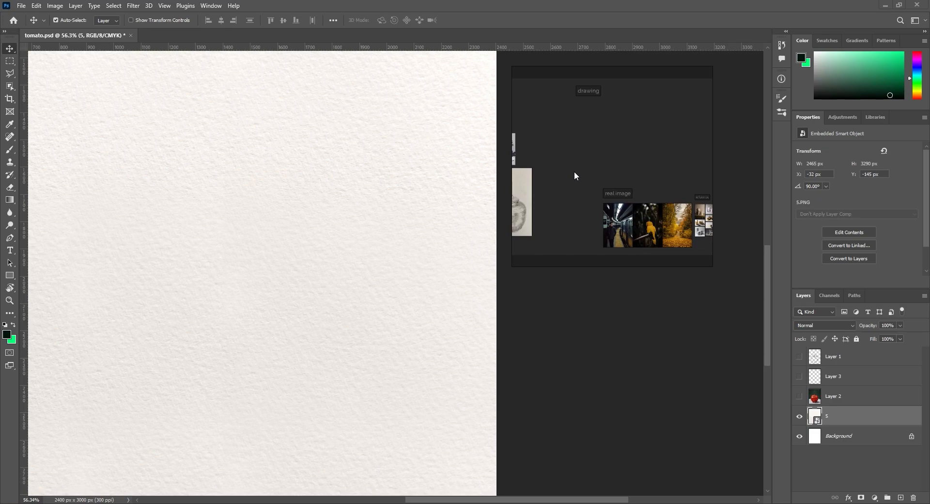
left_click(601, 46)
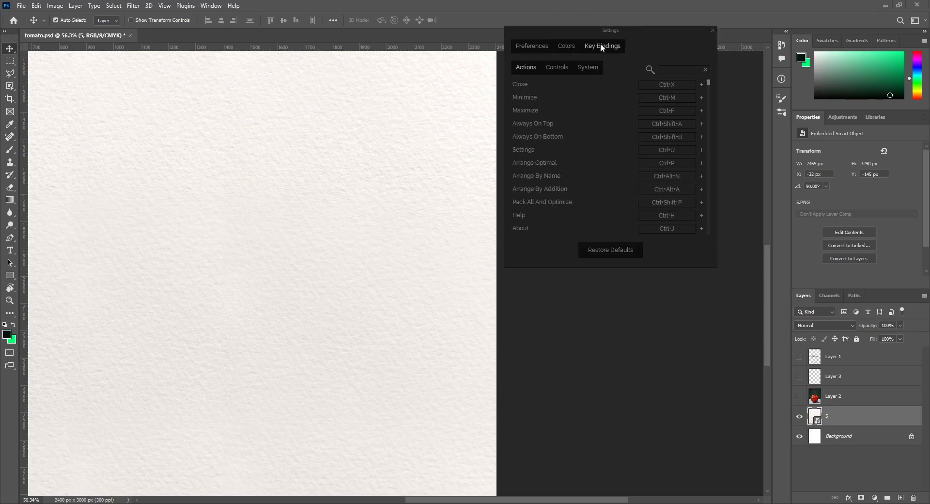
scroll(584, 176, "down", 6)
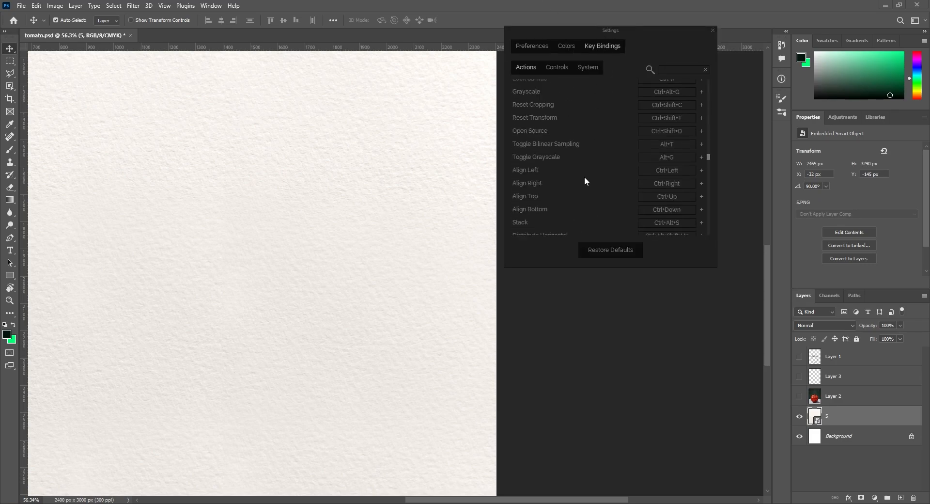
scroll(600, 196, "up", 2)
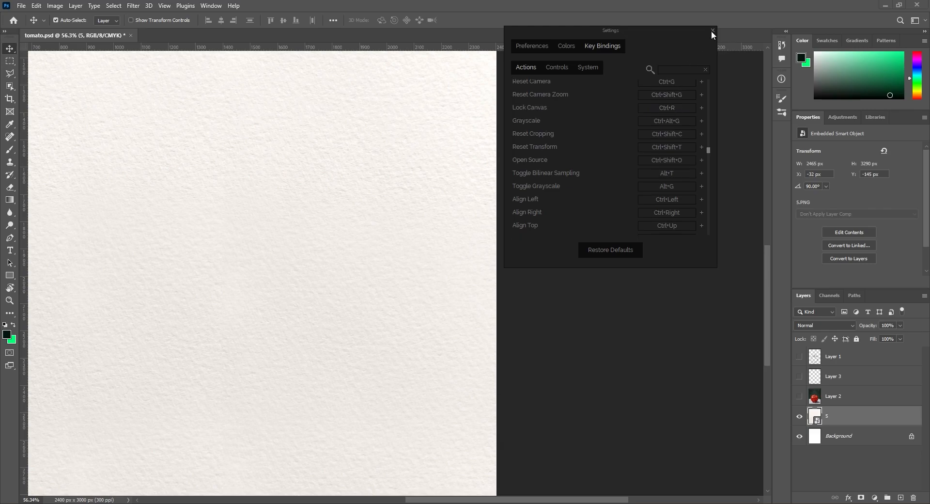